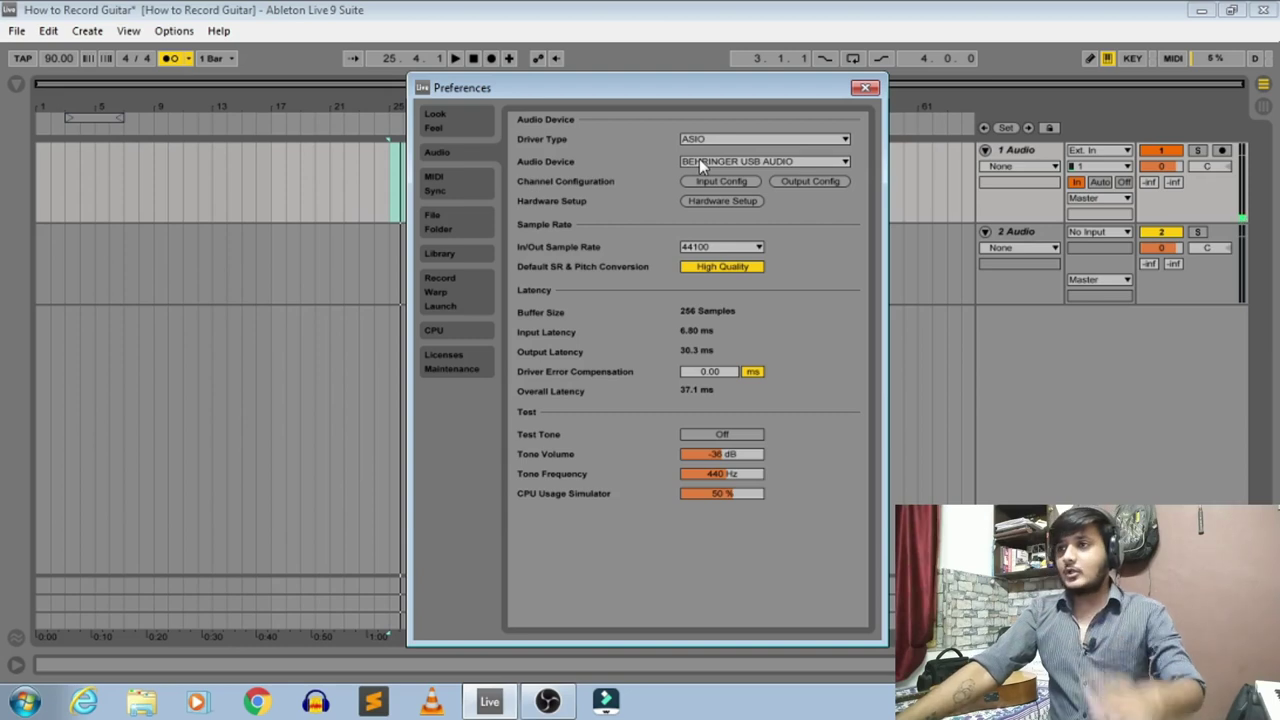
# - Review the available audio devices in the preferences, keep BEHRINGER USB AUDIO, and close the preferences
pyautogui.click(714, 162)
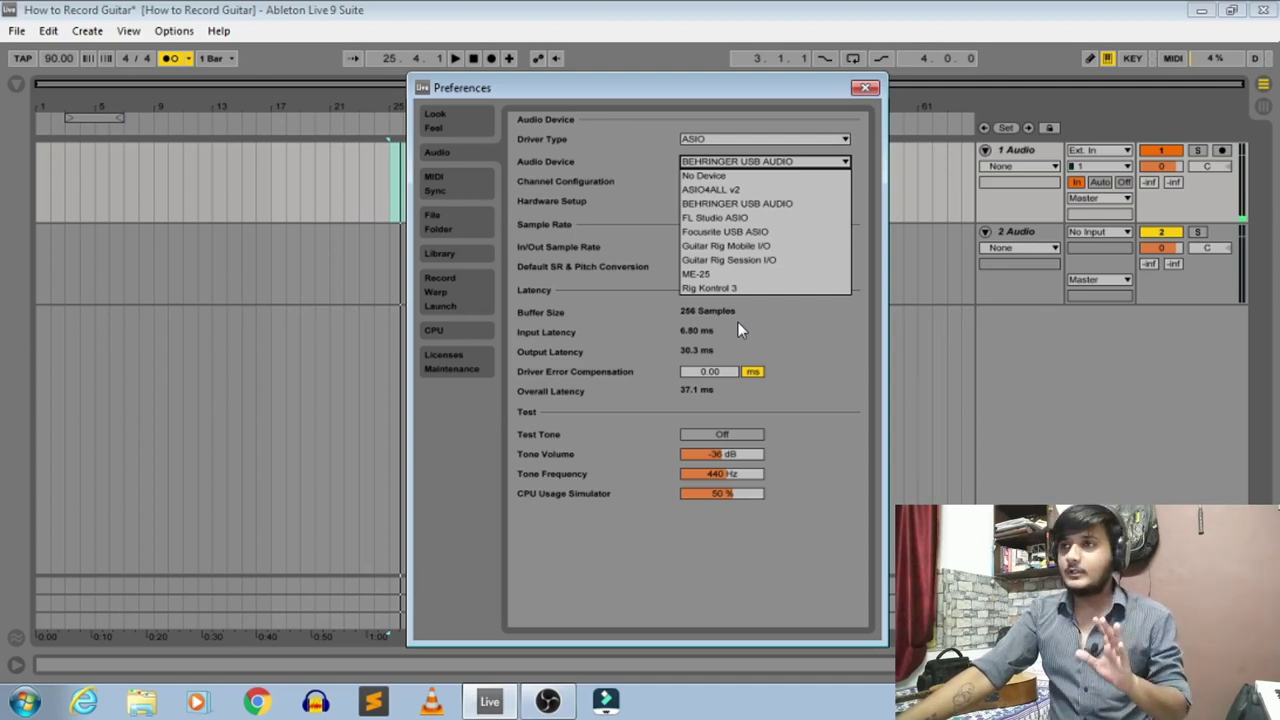
pyautogui.click(740, 165)
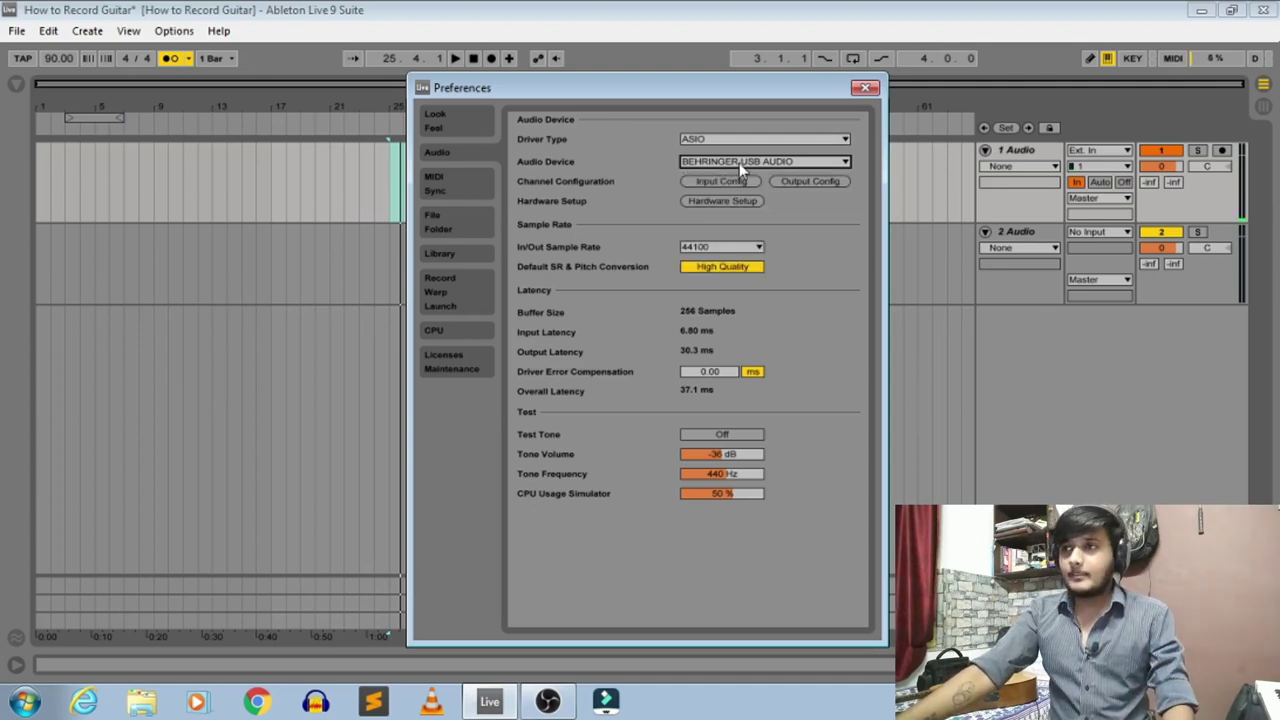
pyautogui.click(862, 88)
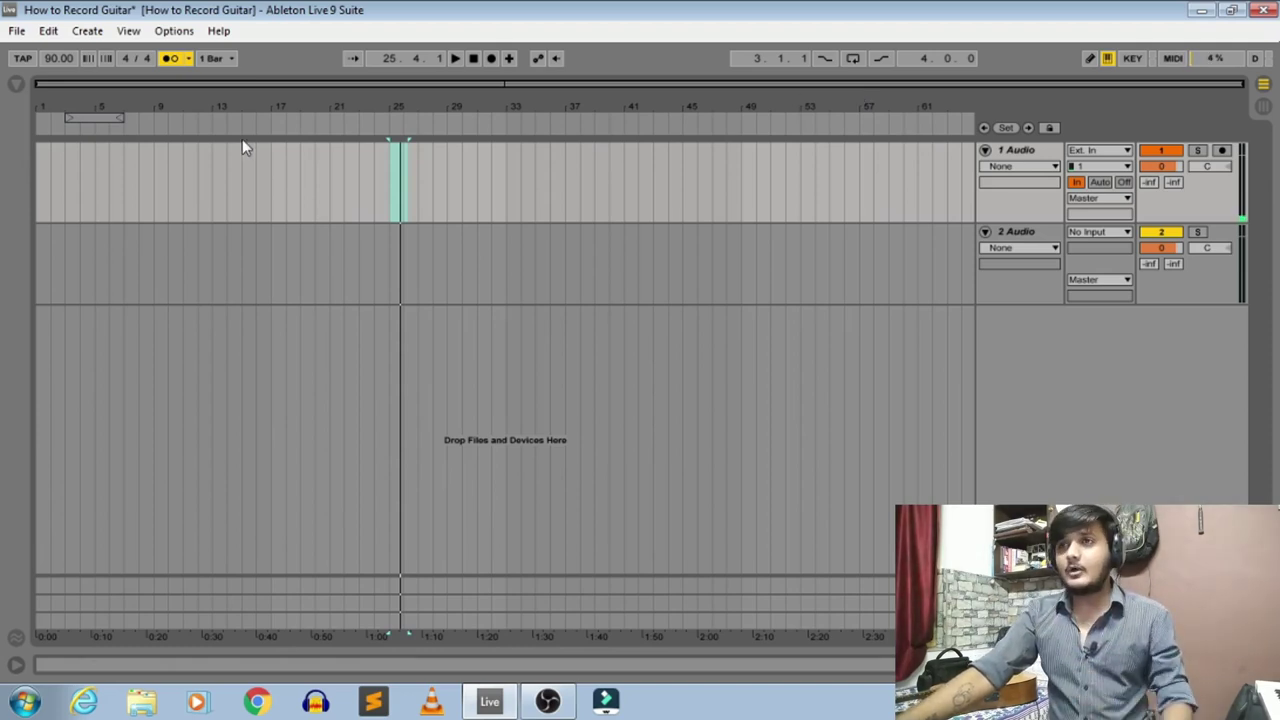
# - Reopen the preferences to check the audio device setting, and close them without changes
pyautogui.click(174, 31)
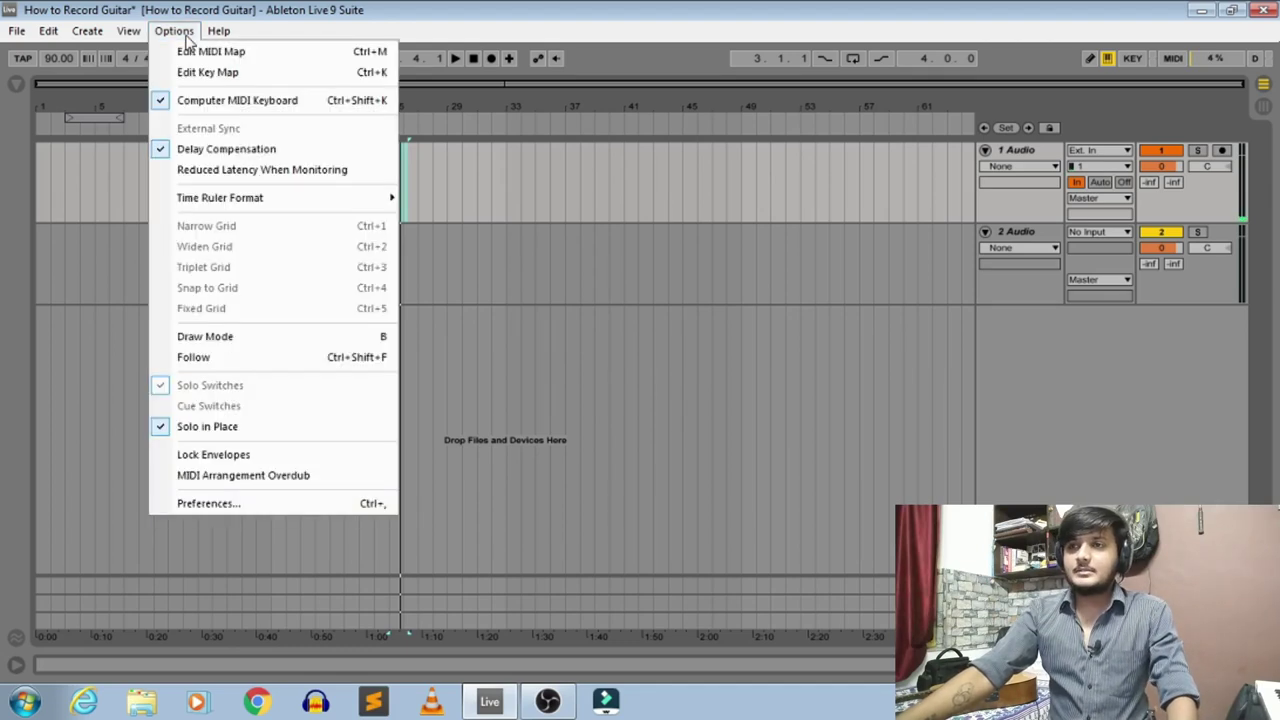
pyautogui.click(279, 507)
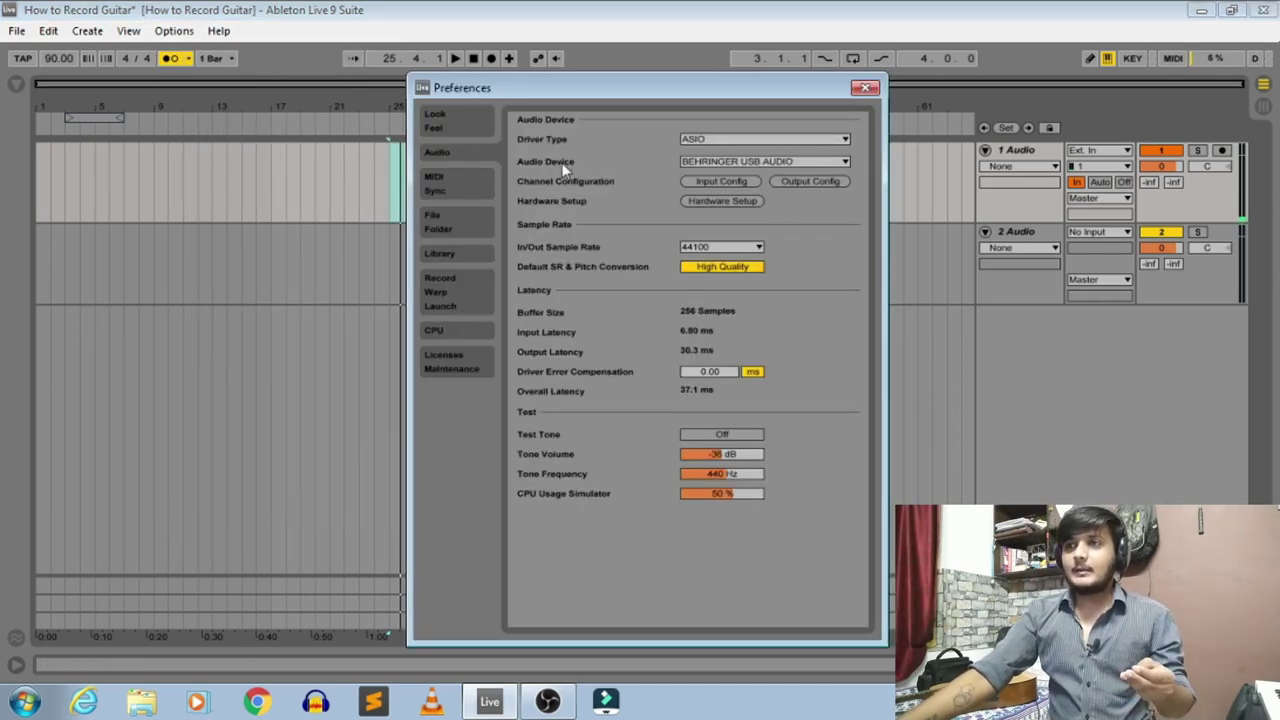
pyautogui.click(728, 164)
pyautogui.click(728, 164)
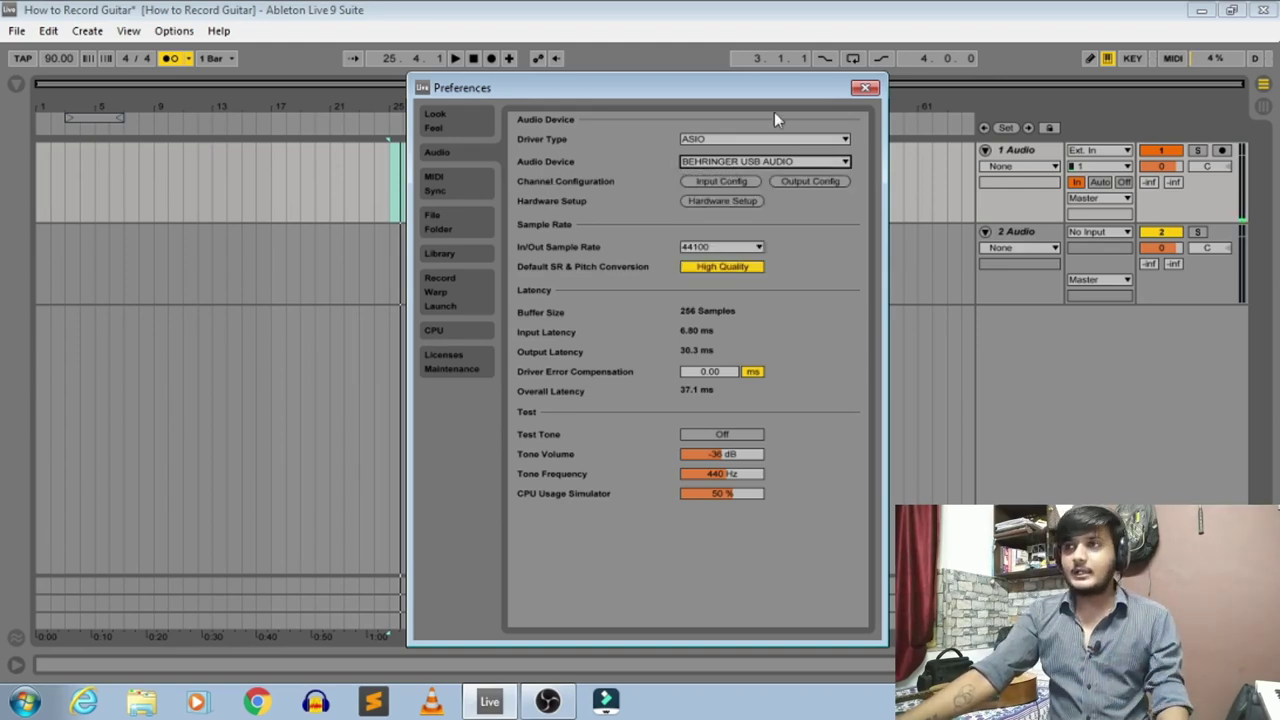
pyautogui.rightClick(858, 89)
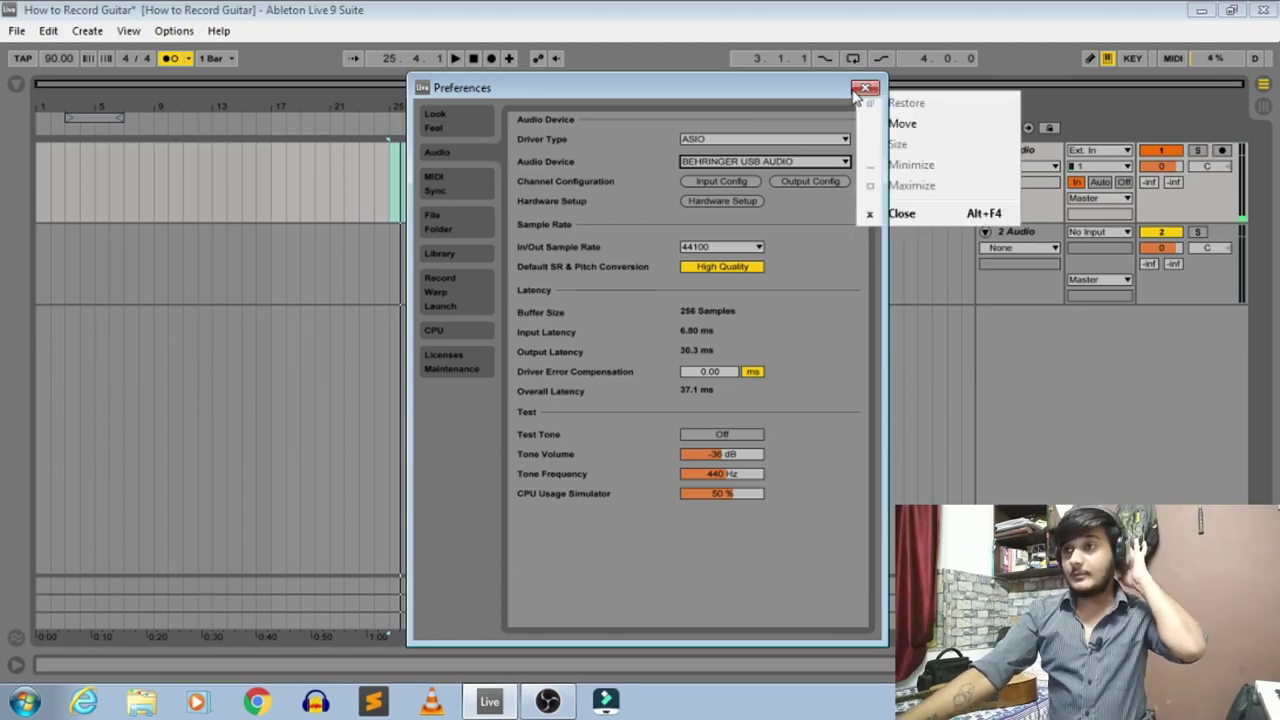
pyautogui.click(858, 89)
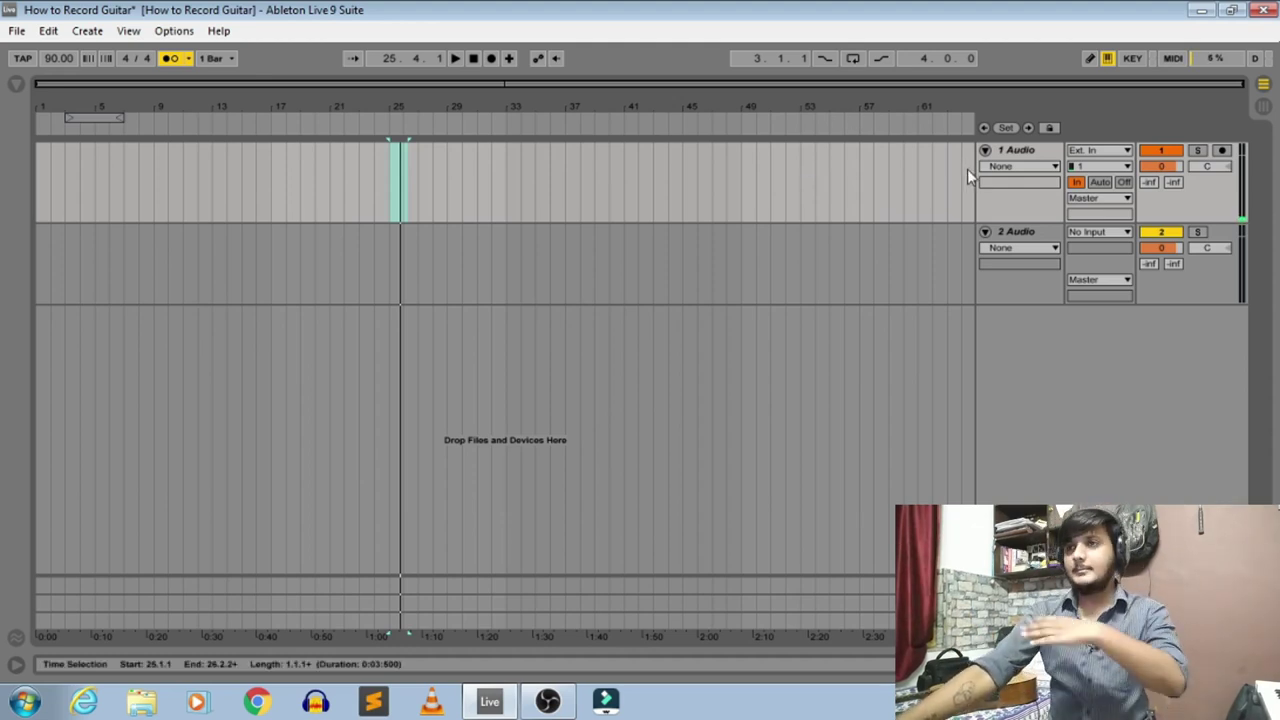
# - Place the insert marker at 1.1.1 on the 1 Audio track and save the set
pyautogui.click(39, 160)
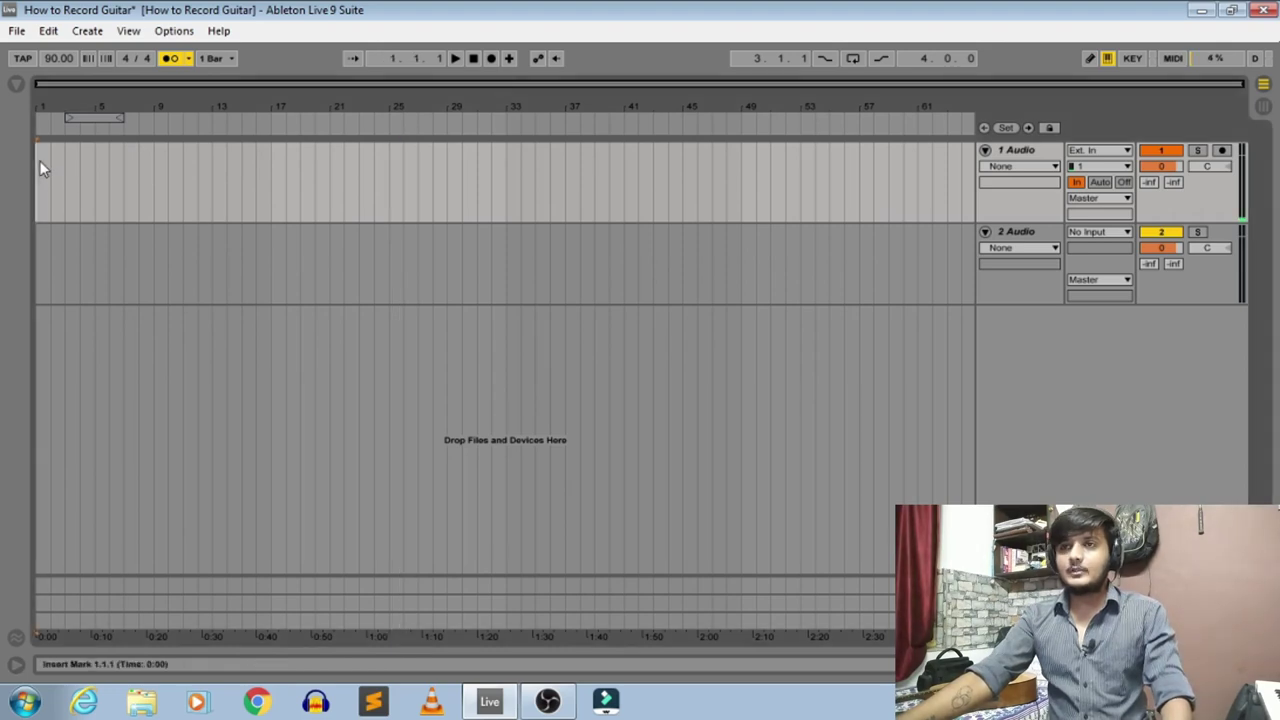
pyautogui.moveTo(49, 104); pyautogui.dragTo(49, 112)
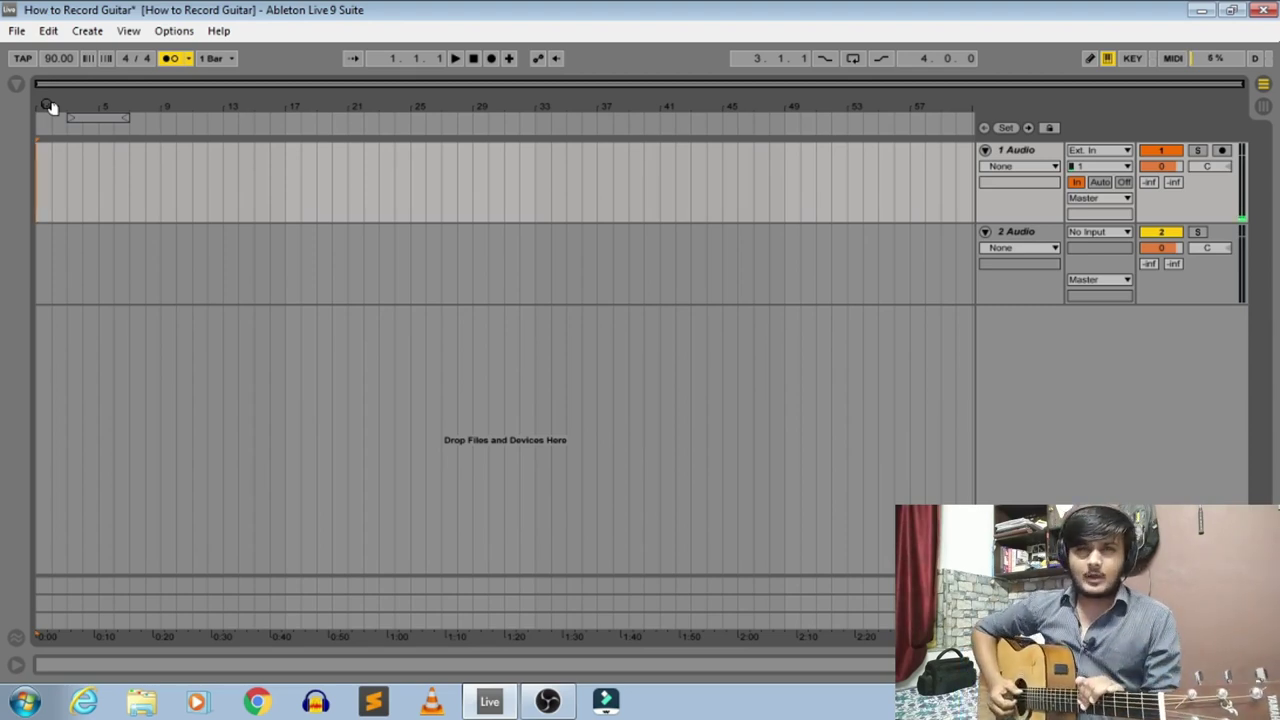
pyautogui.hotkey('ctrl', 's')
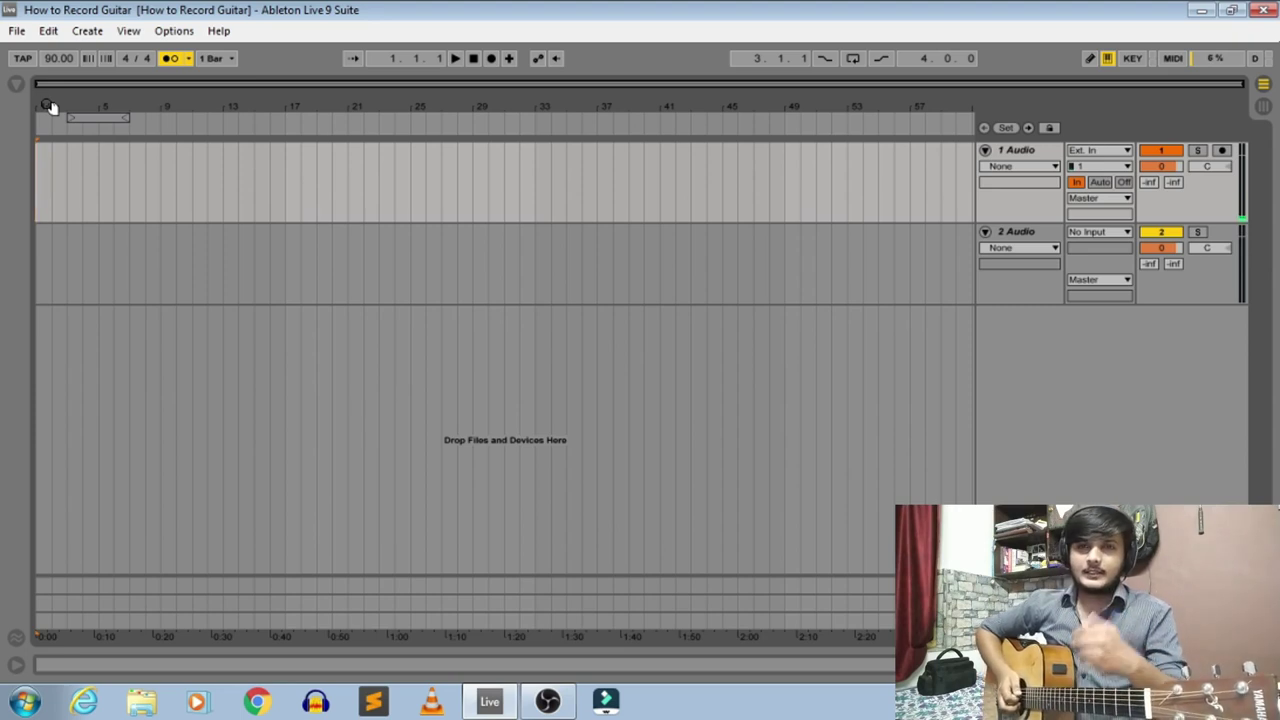
# - Arm the 1 Audio track and record a guitar take of about 11 bars from the start
pyautogui.press('F9')
pyautogui.press('space')
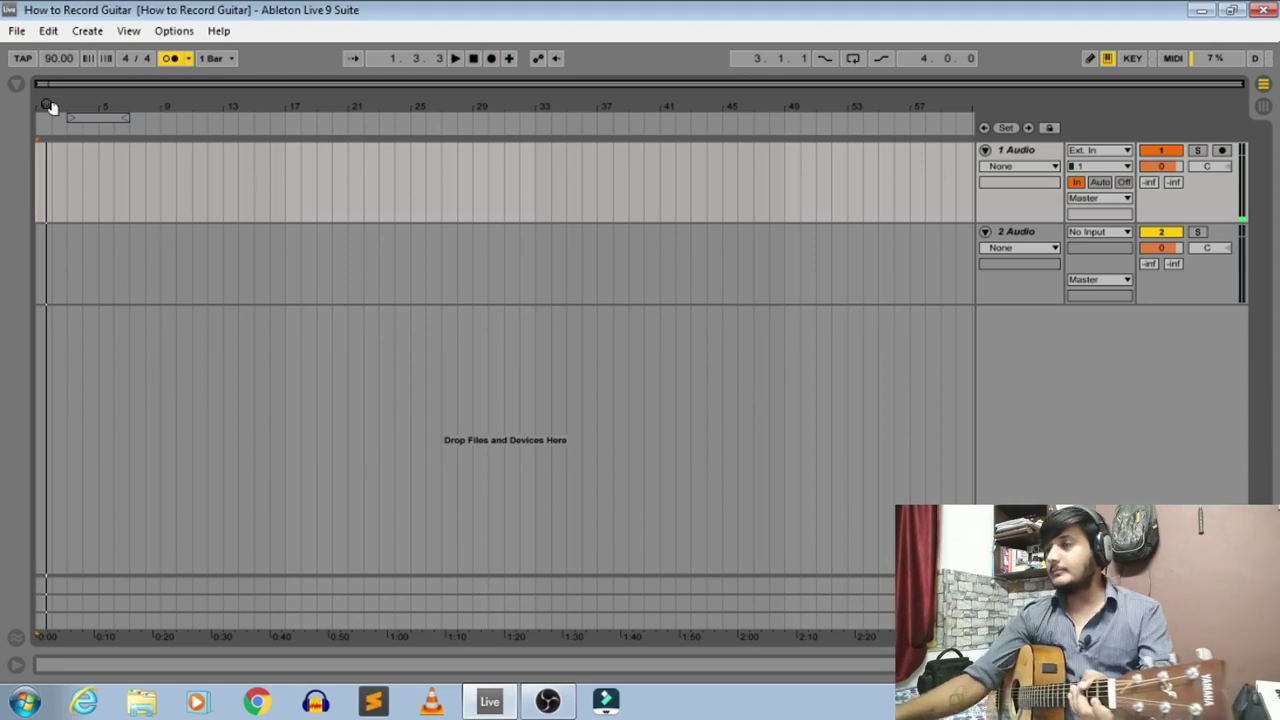
pyautogui.click(1221, 150)
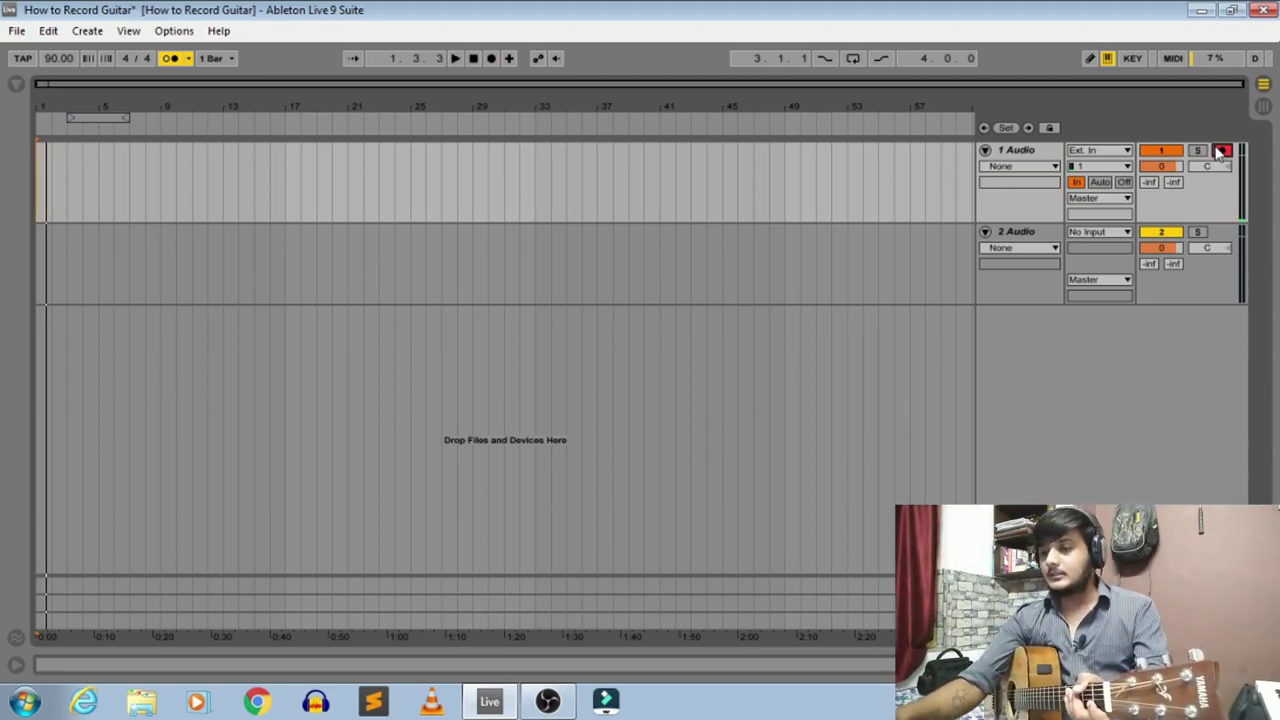
pyautogui.press('F9')
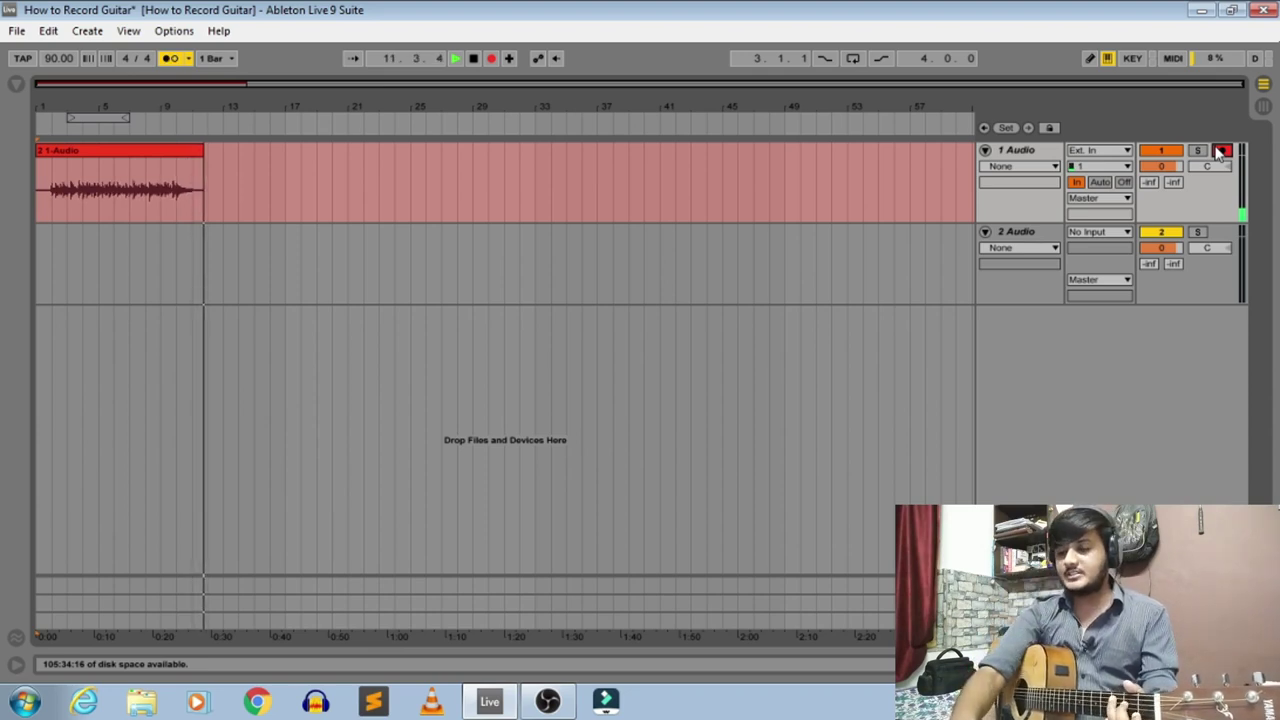
pyautogui.press('space')
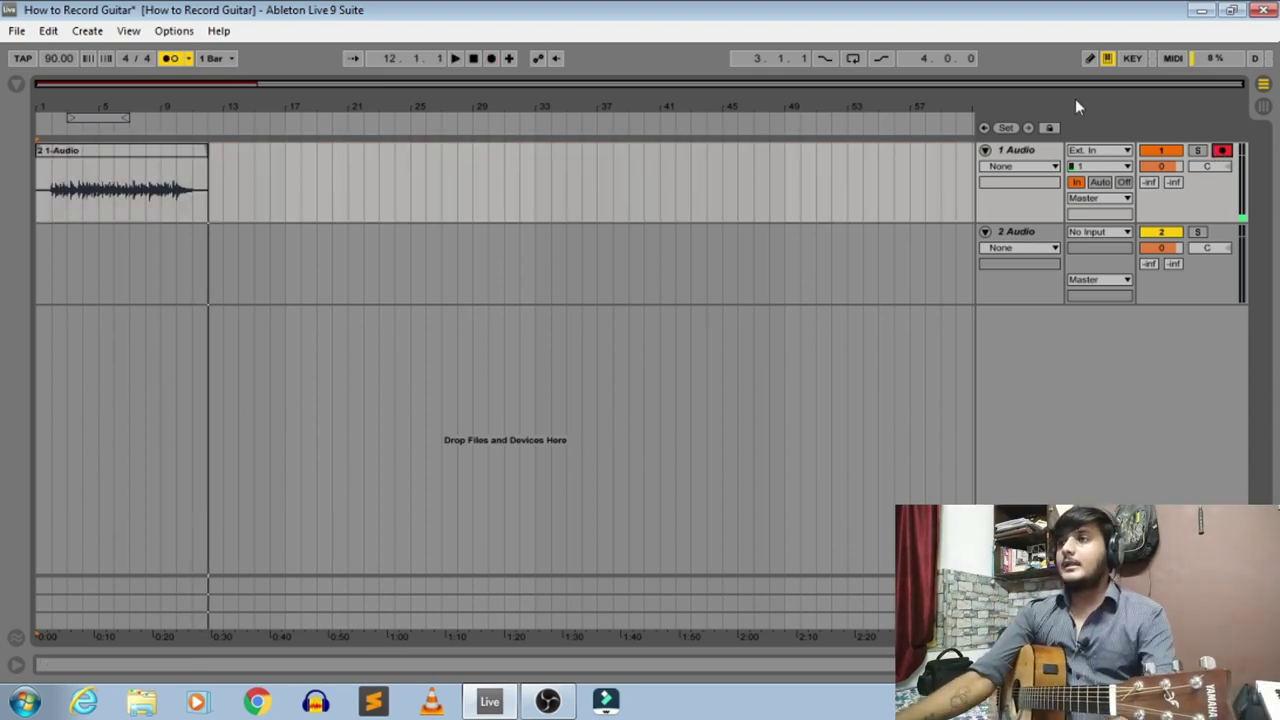
# - Turn off monitoring on 1 Audio and play the recorded take from bar 2 with the metronome off
pyautogui.click(1123, 182)
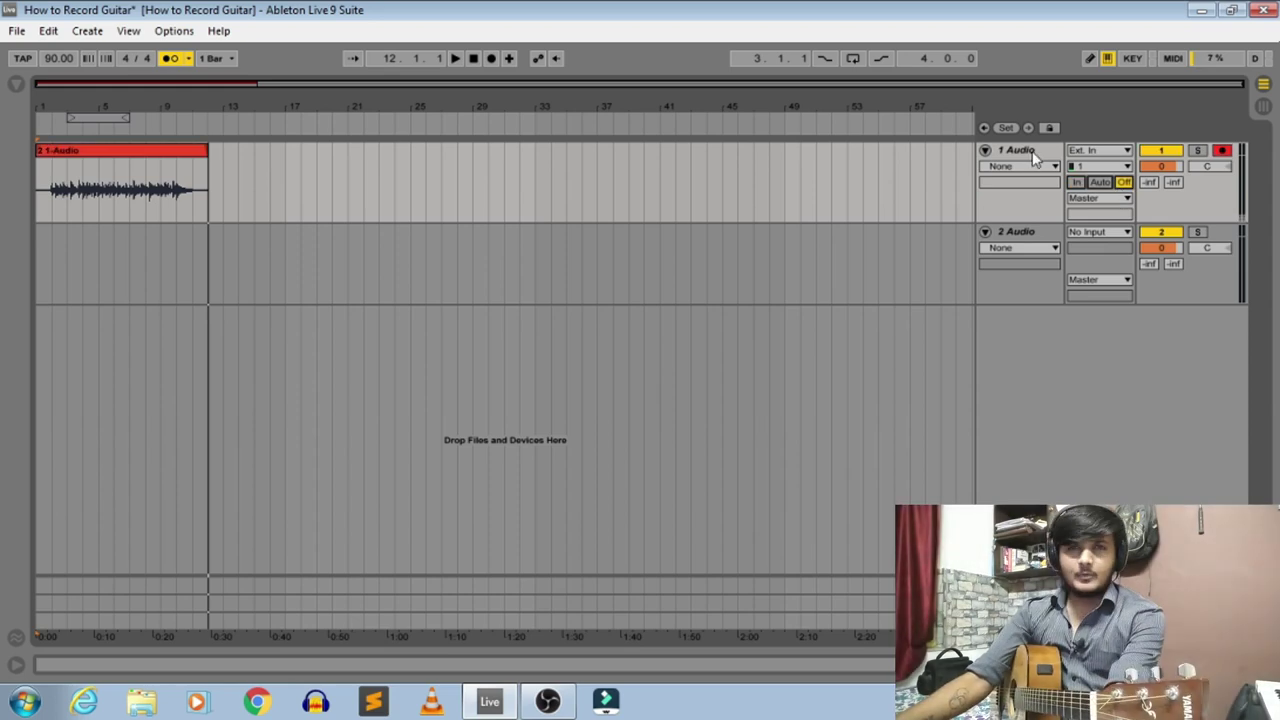
pyautogui.click(54, 205)
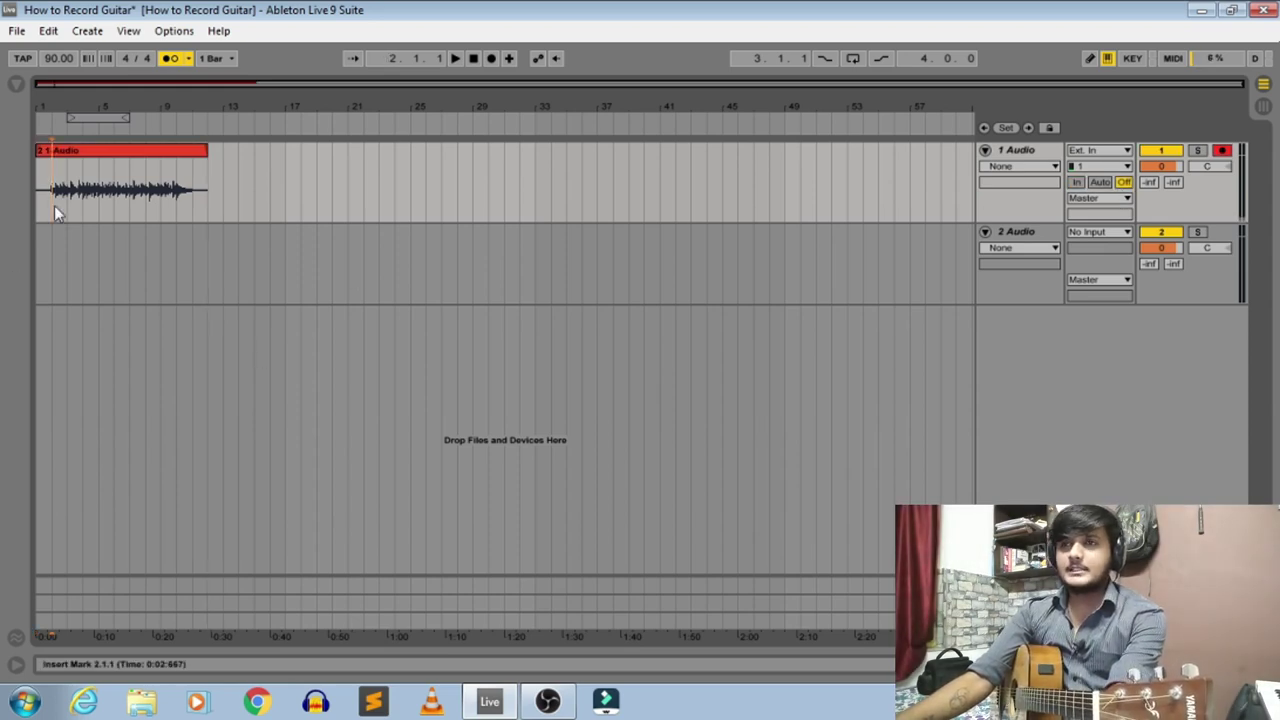
pyautogui.press('space')
pyautogui.click(168, 58)
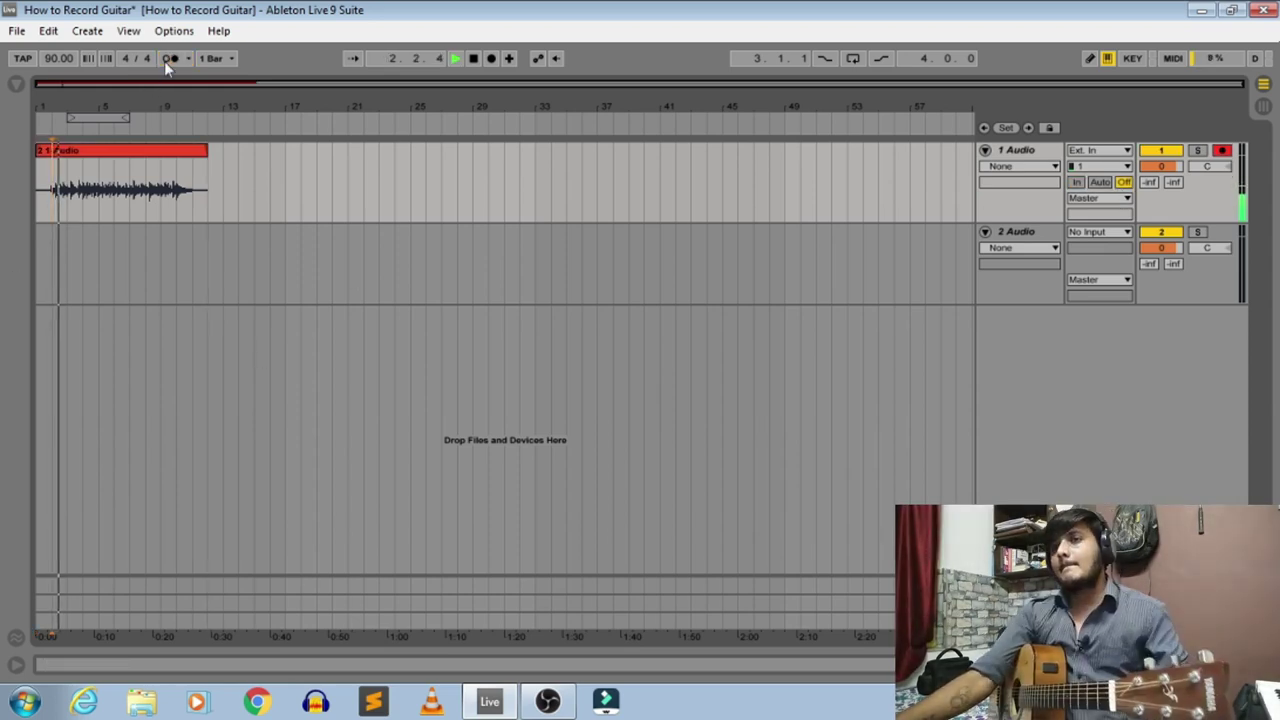
pyautogui.moveTo(34, 106); pyautogui.dragTo(34, 165)
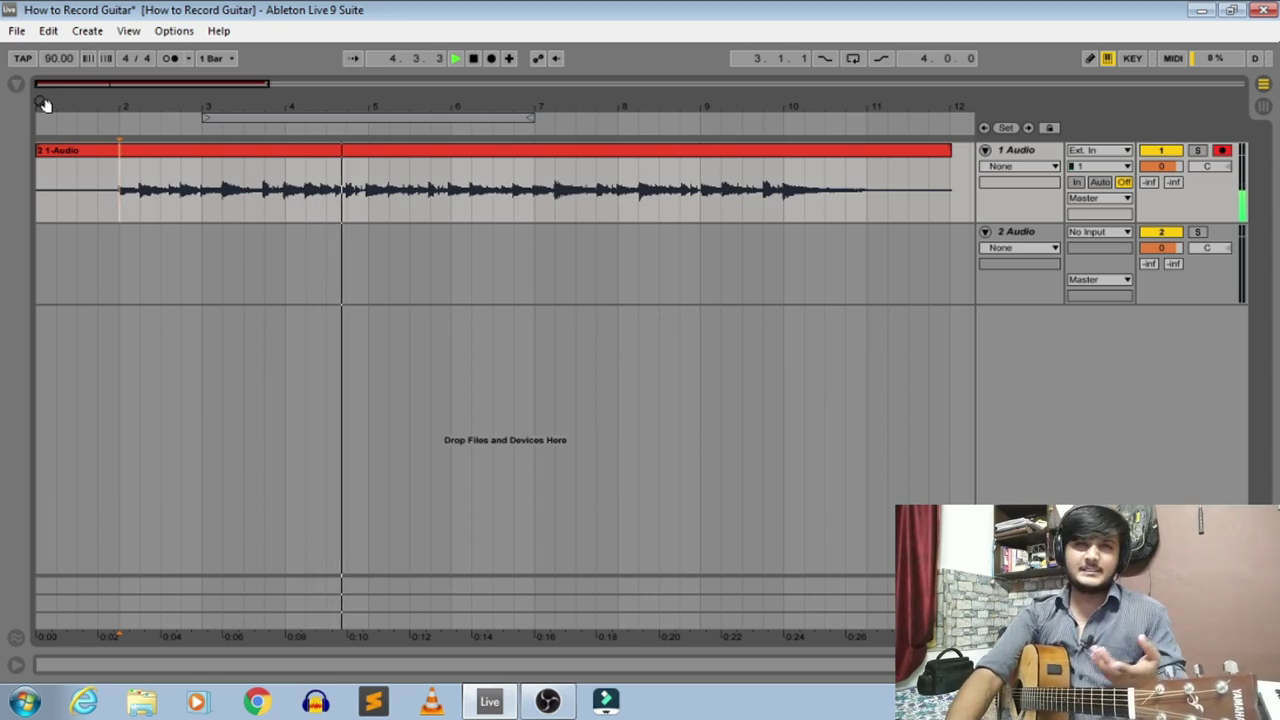
pyautogui.press('space')
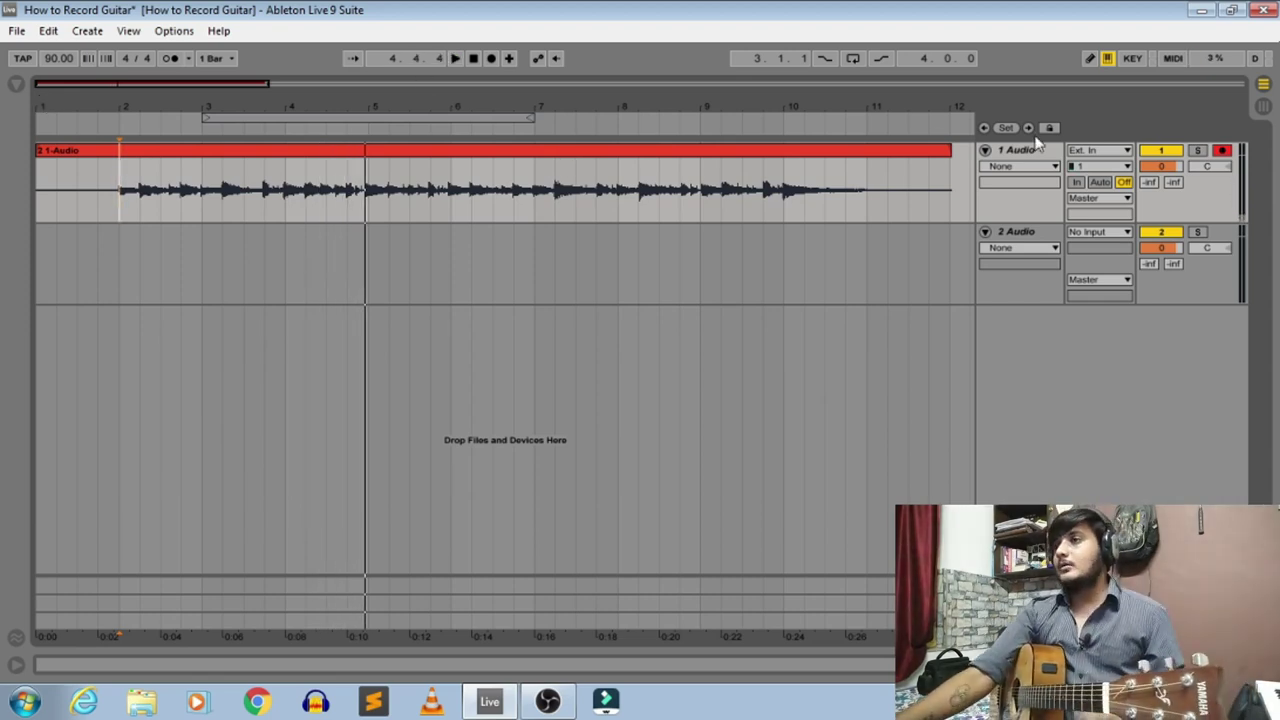
# - Set the 1 Audio track to No Input and route 2 Audio from Ext. In, channel 1
pyautogui.click(1098, 150)
pyautogui.click(1095, 268)
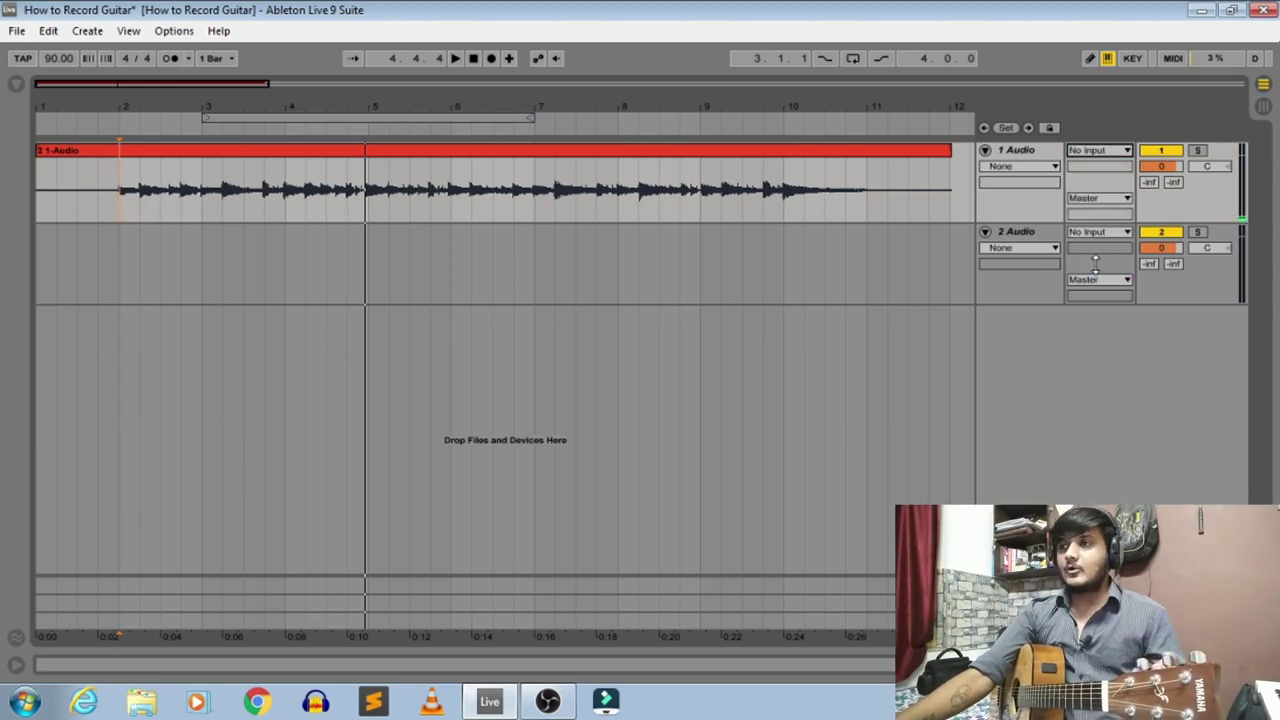
pyautogui.click(1093, 236)
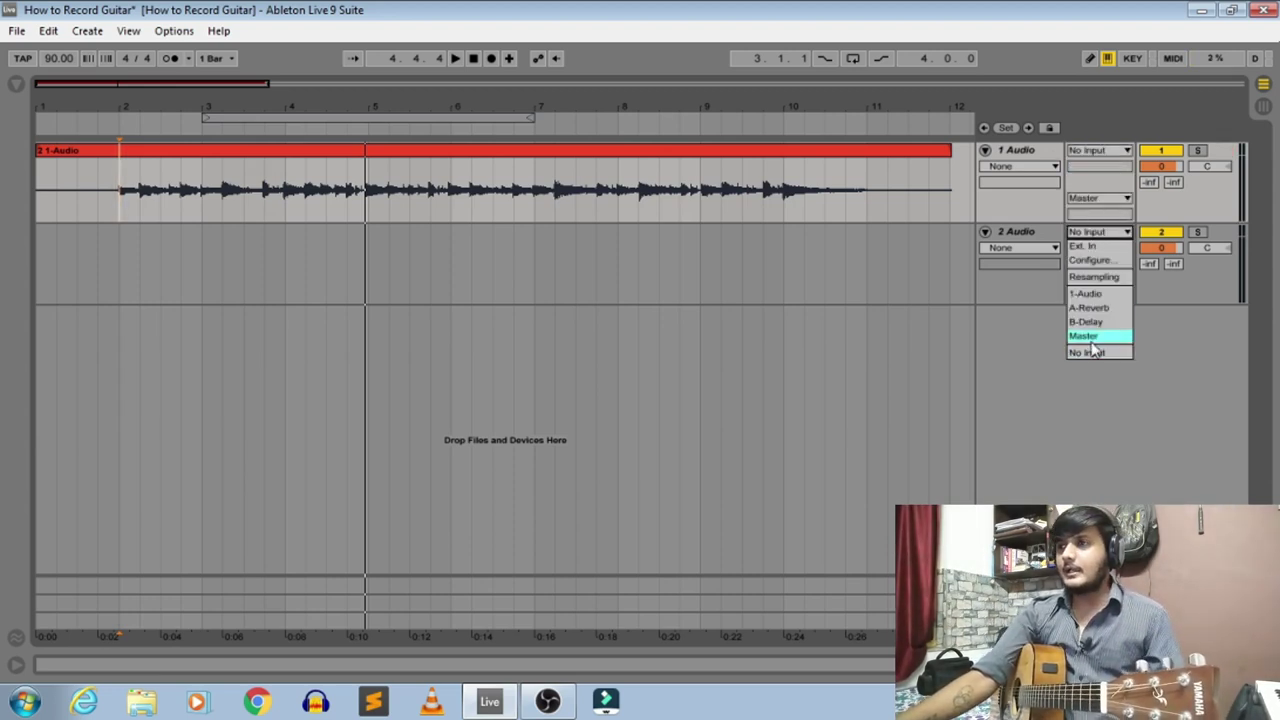
pyautogui.click(1084, 246)
pyautogui.click(1098, 248)
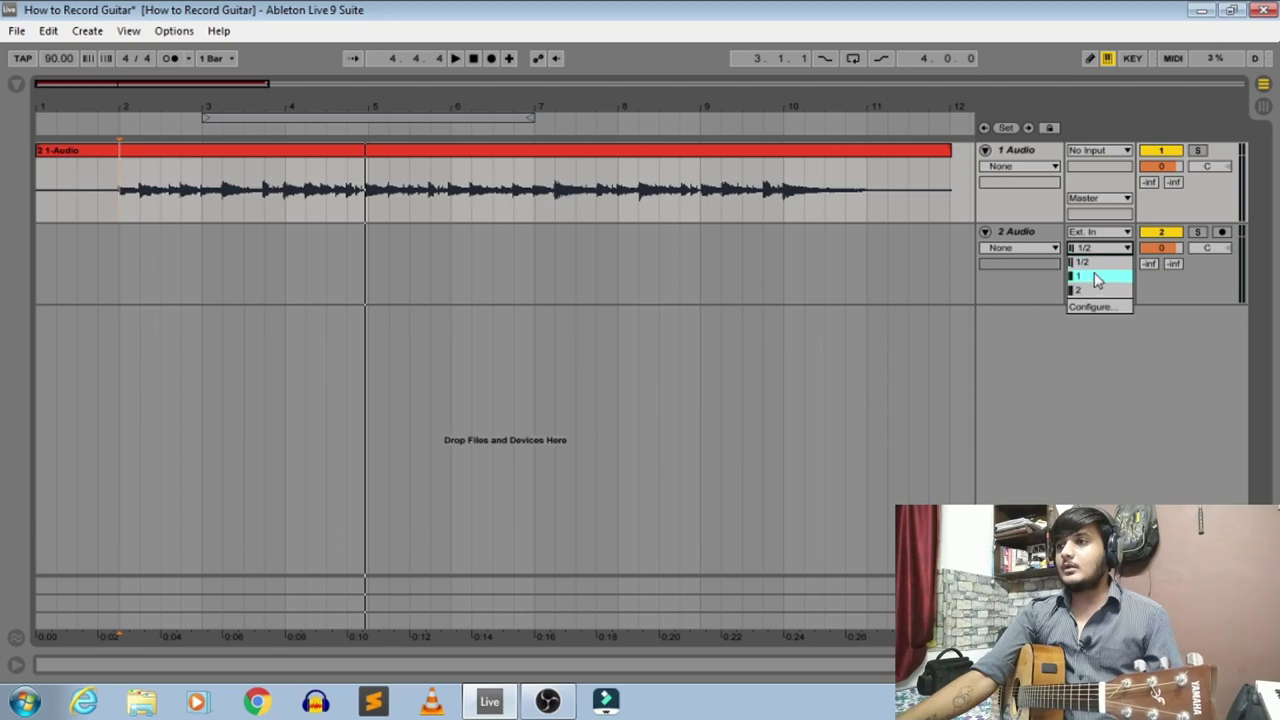
pyautogui.click(1100, 275)
# - Arm the 2 Audio track for recording from 1.1.1 with the metronome on and monitoring set to In
pyautogui.click(1197, 231)
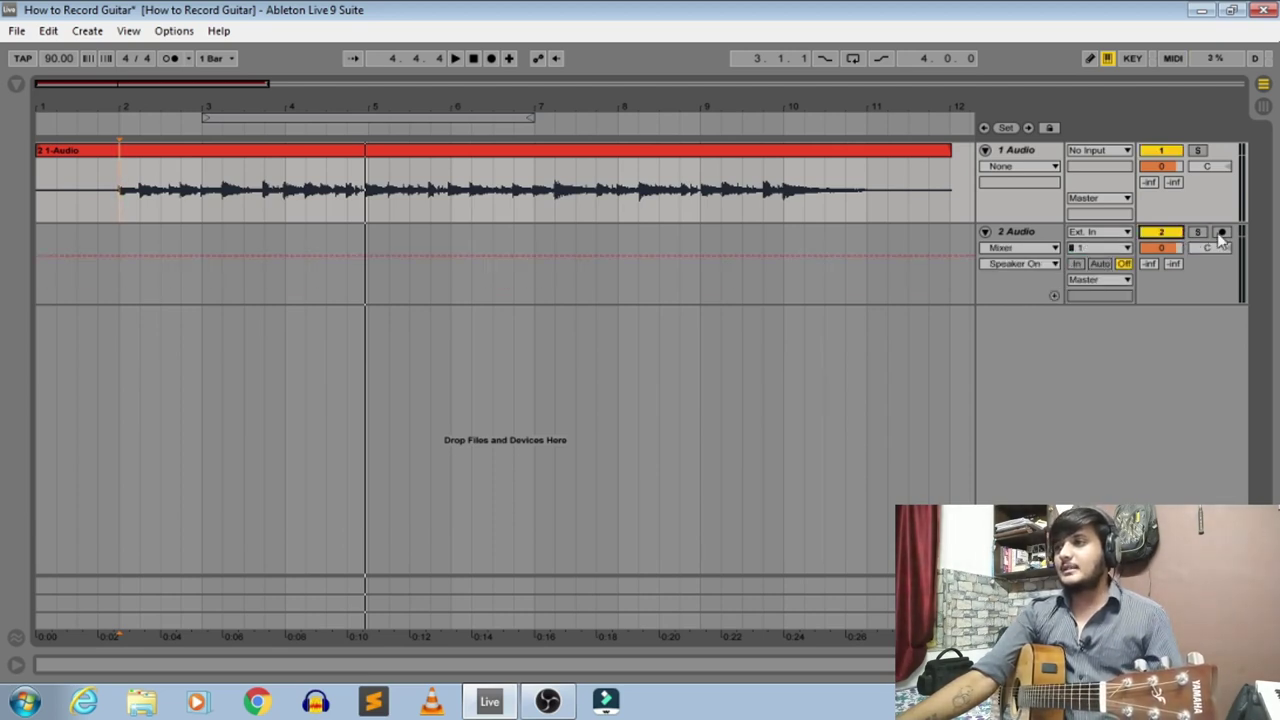
pyautogui.click(1221, 233)
pyautogui.press('space')
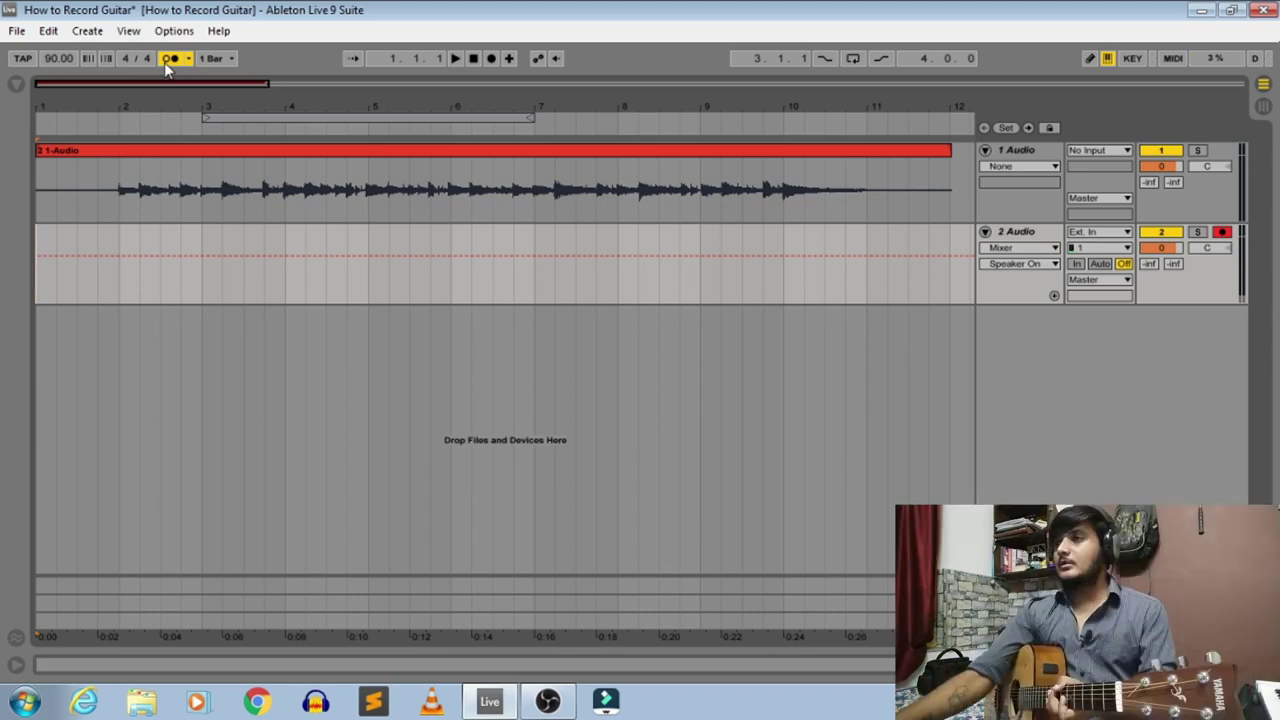
pyautogui.click(1077, 264)
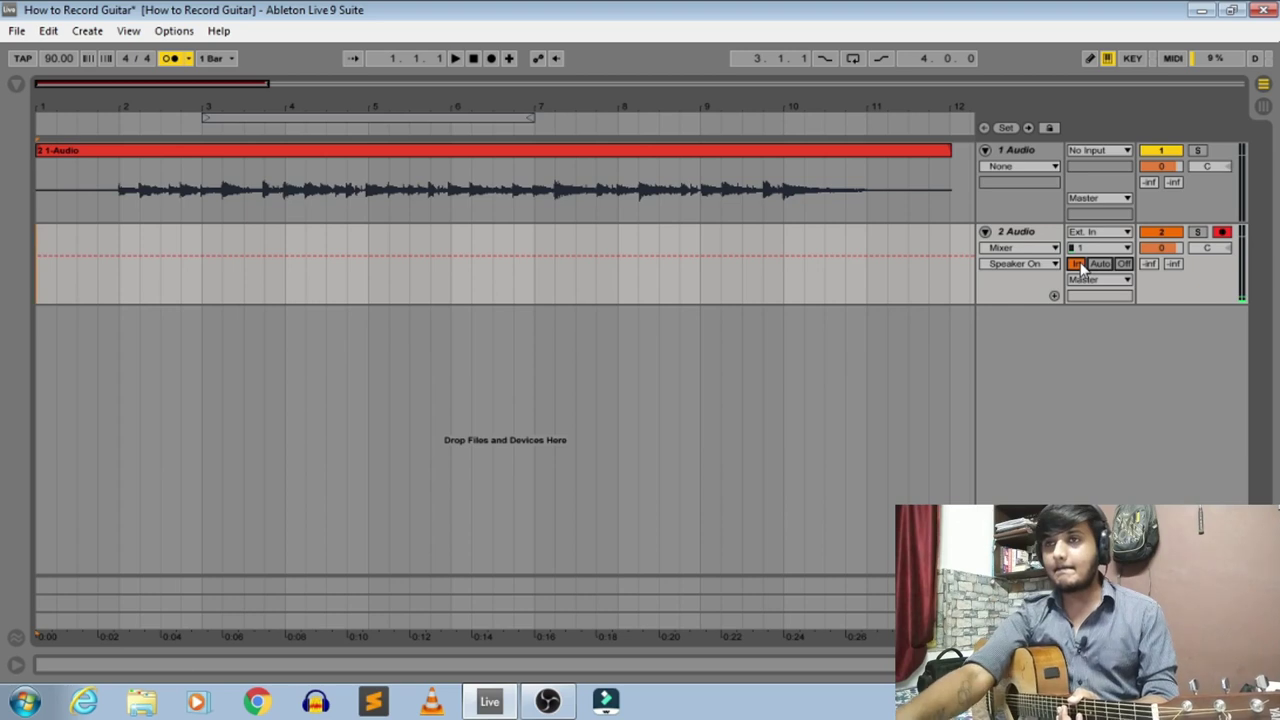
# - Record a second guitar take of nearly 10 bars onto 2 Audio, save the set and switch the track's monitoring off
pyautogui.press('F9')
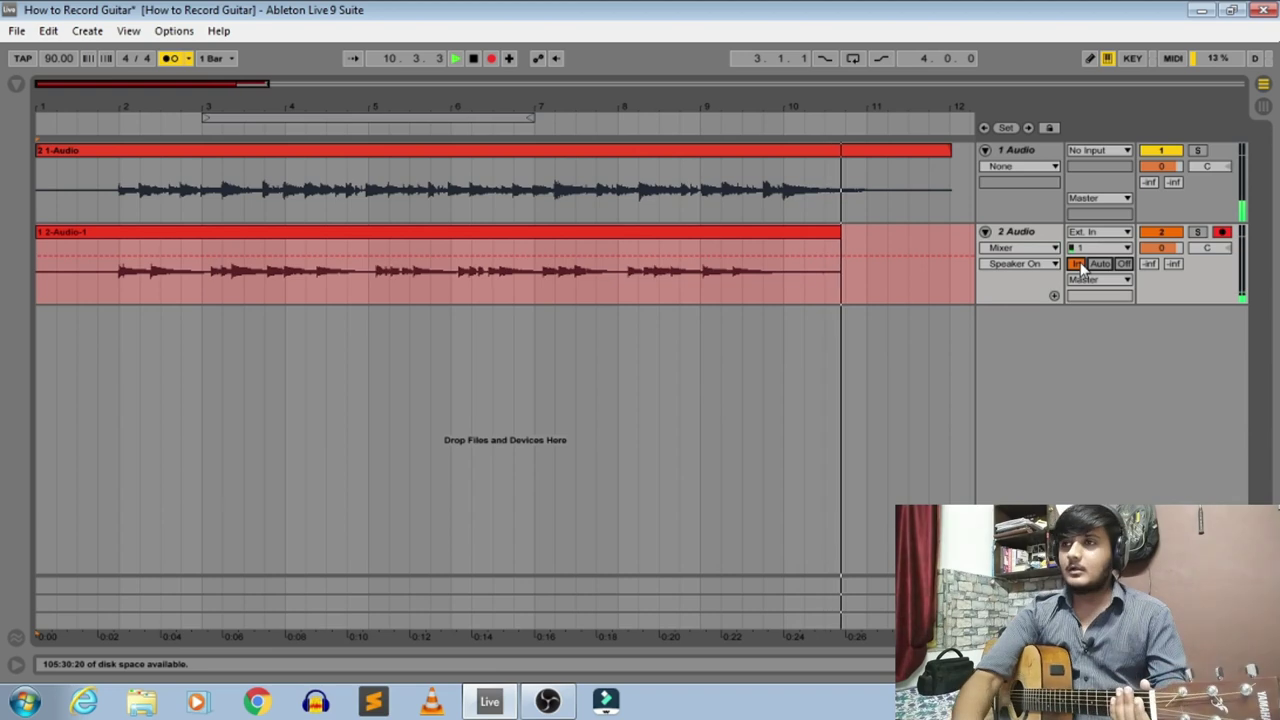
pyautogui.press('space')
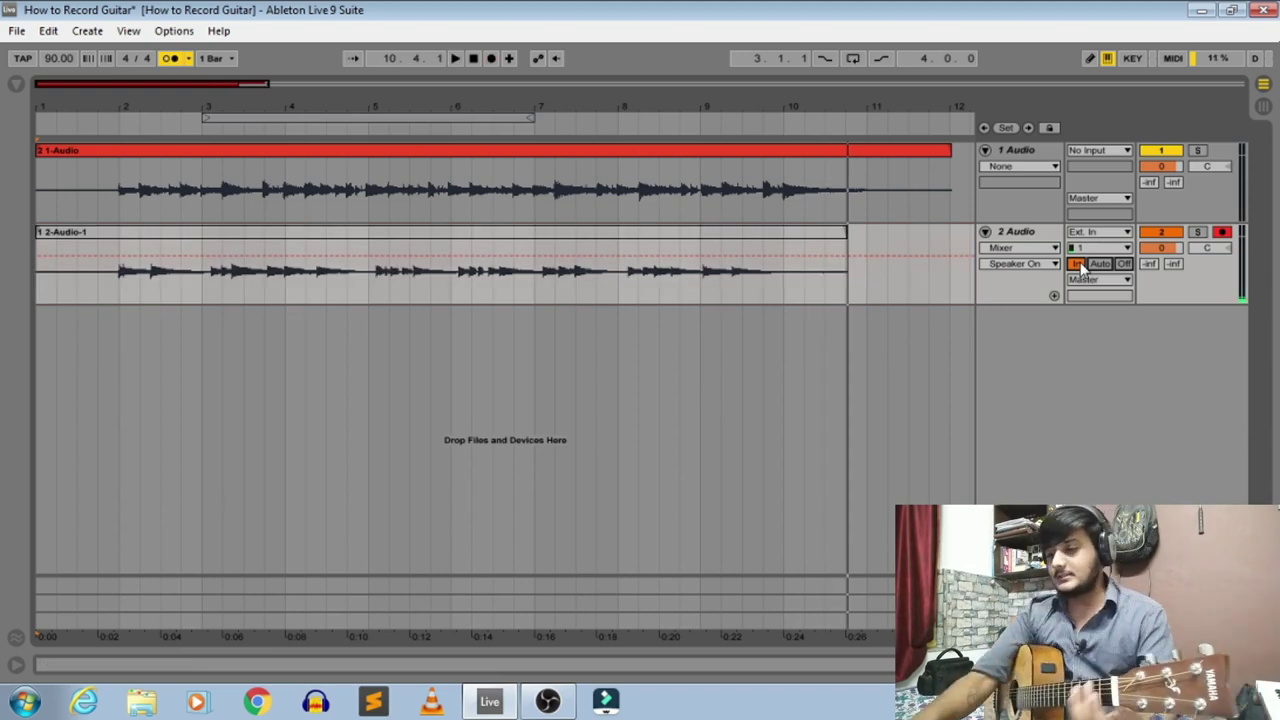
pyautogui.hotkey('ctrl', 's')
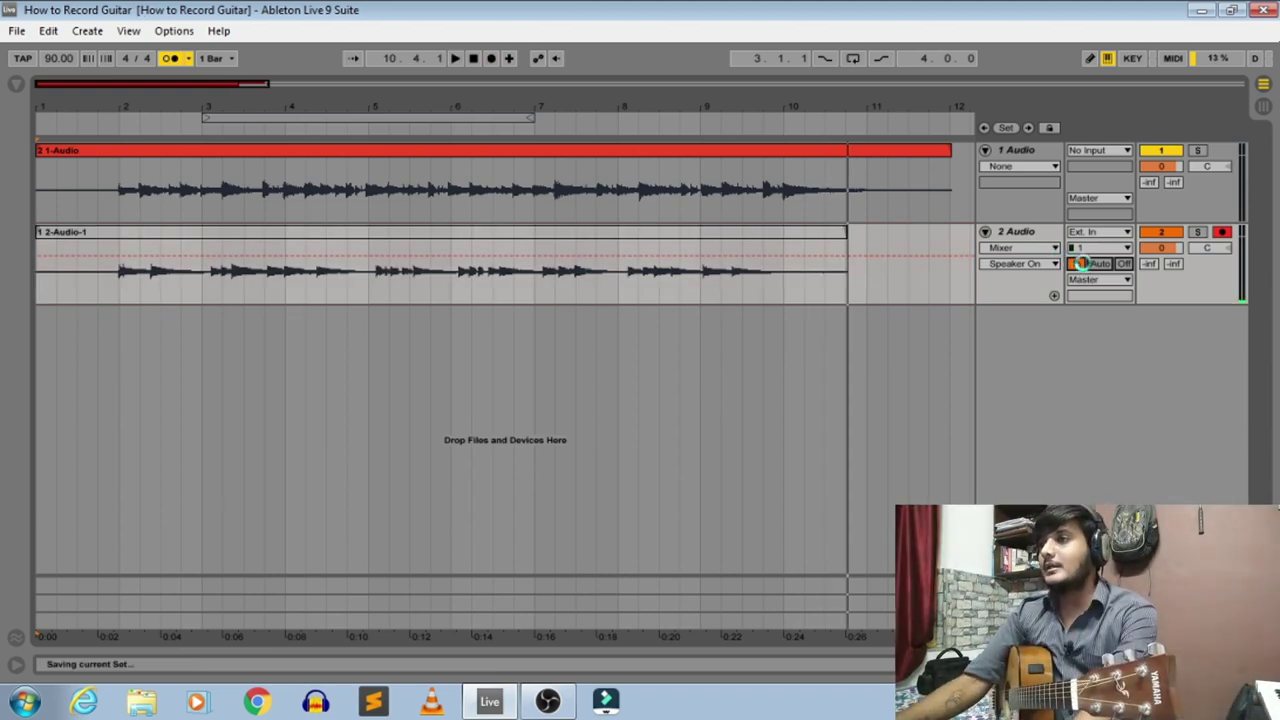
pyautogui.click(1124, 265)
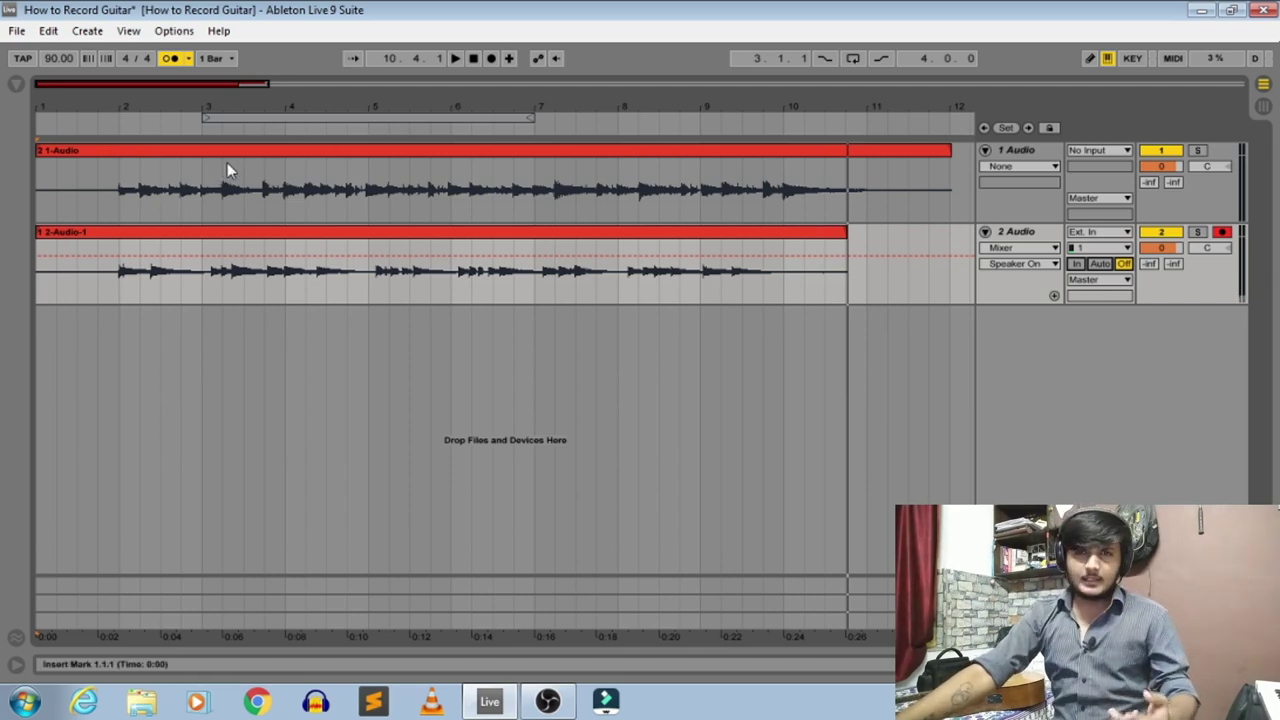
# - Rename the 1 Audio track as Strumming and the 2 Audio track as Lead
pyautogui.click(314, 155)
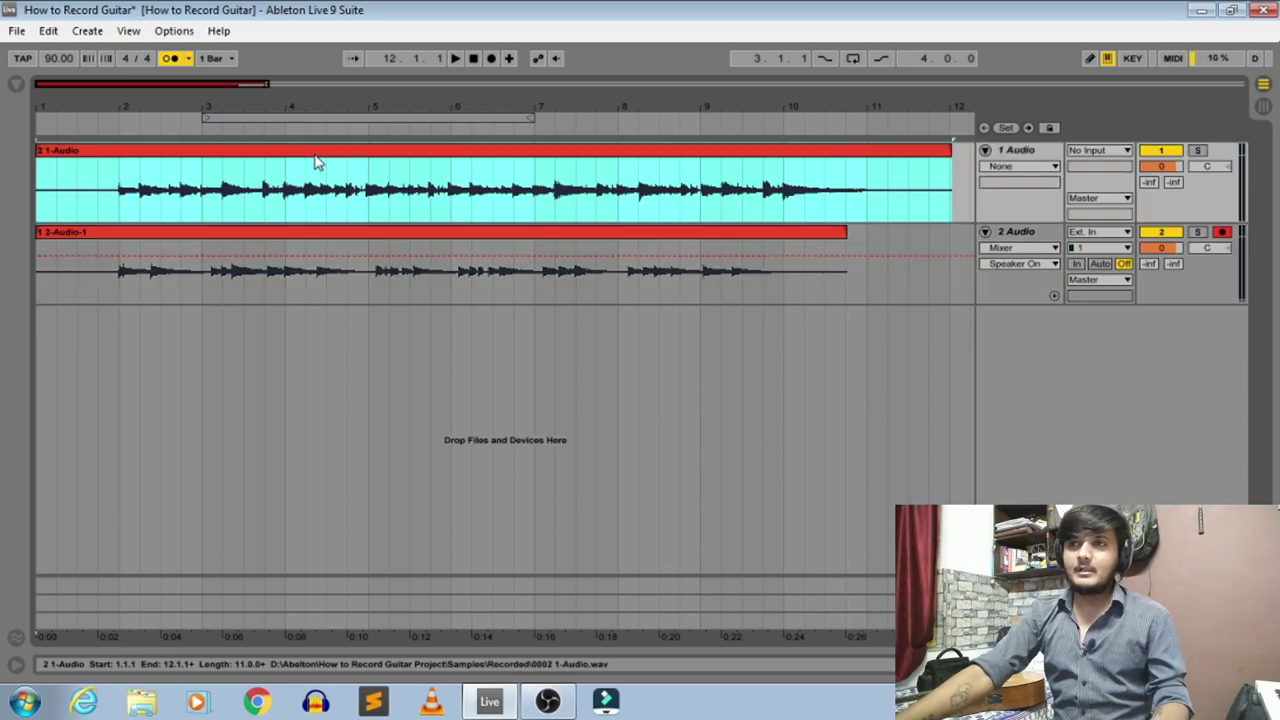
pyautogui.click(296, 237)
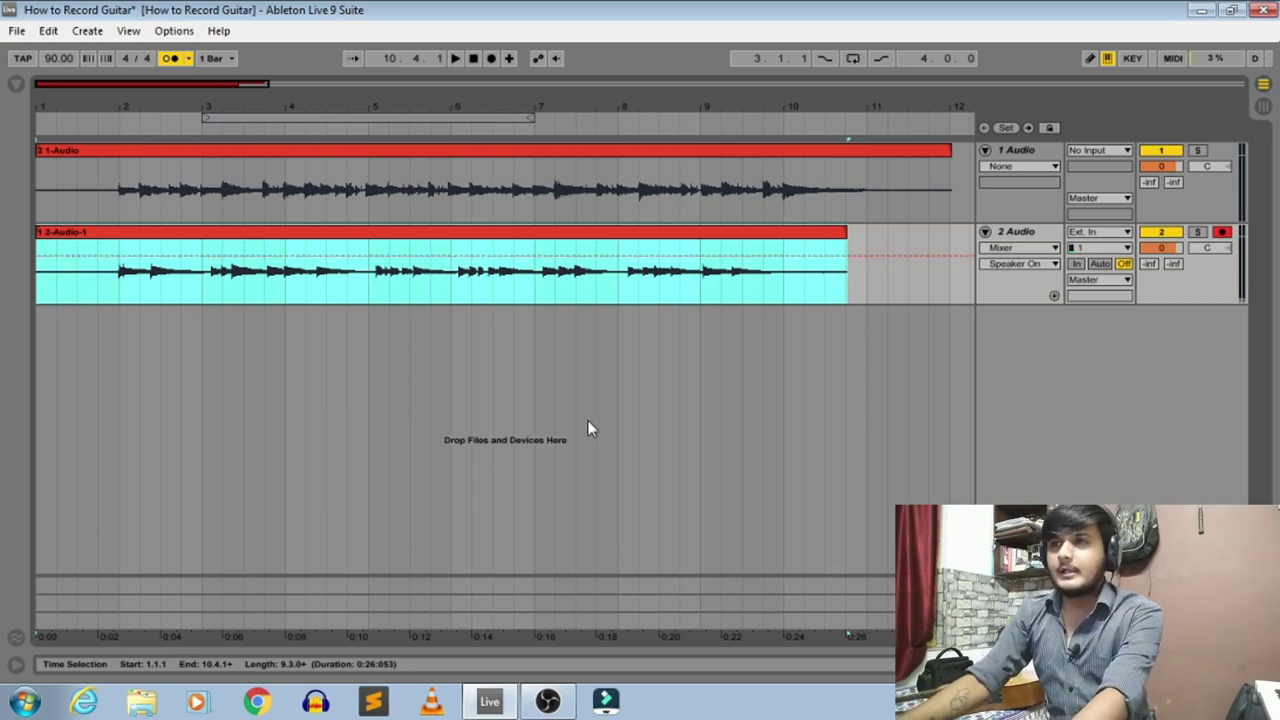
pyautogui.click(1040, 151)
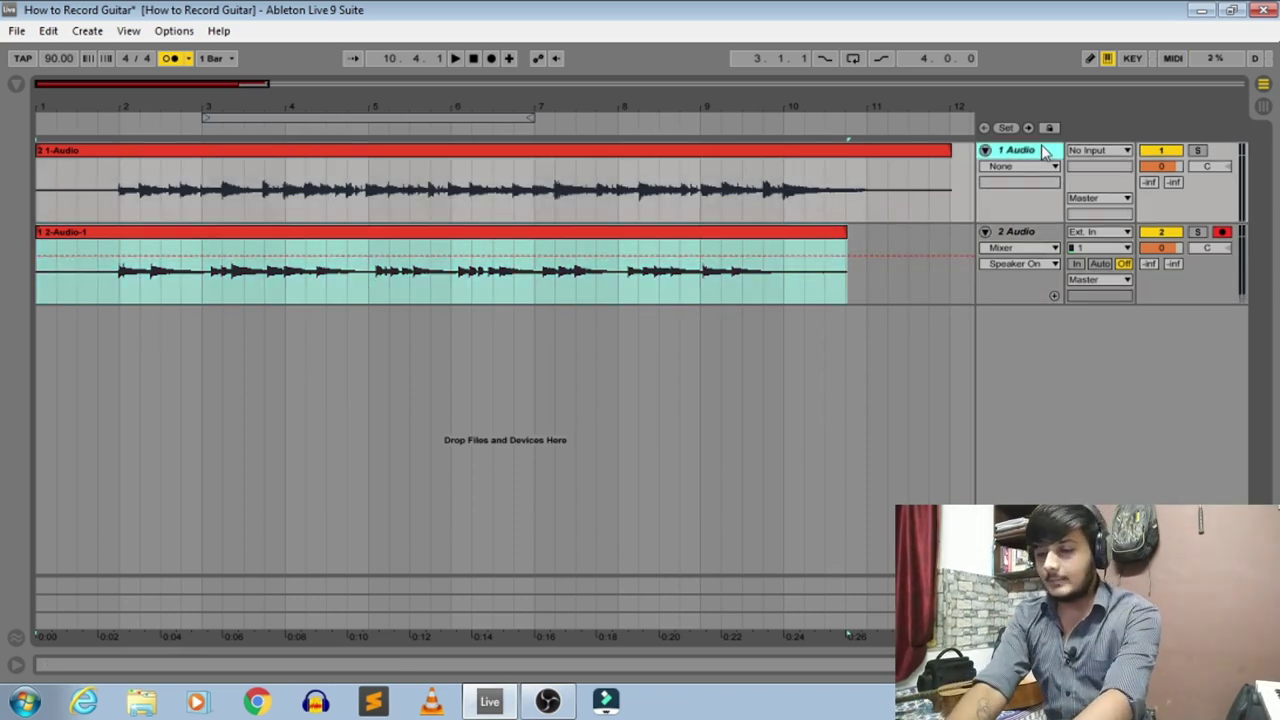
pyautogui.write('Strumming')
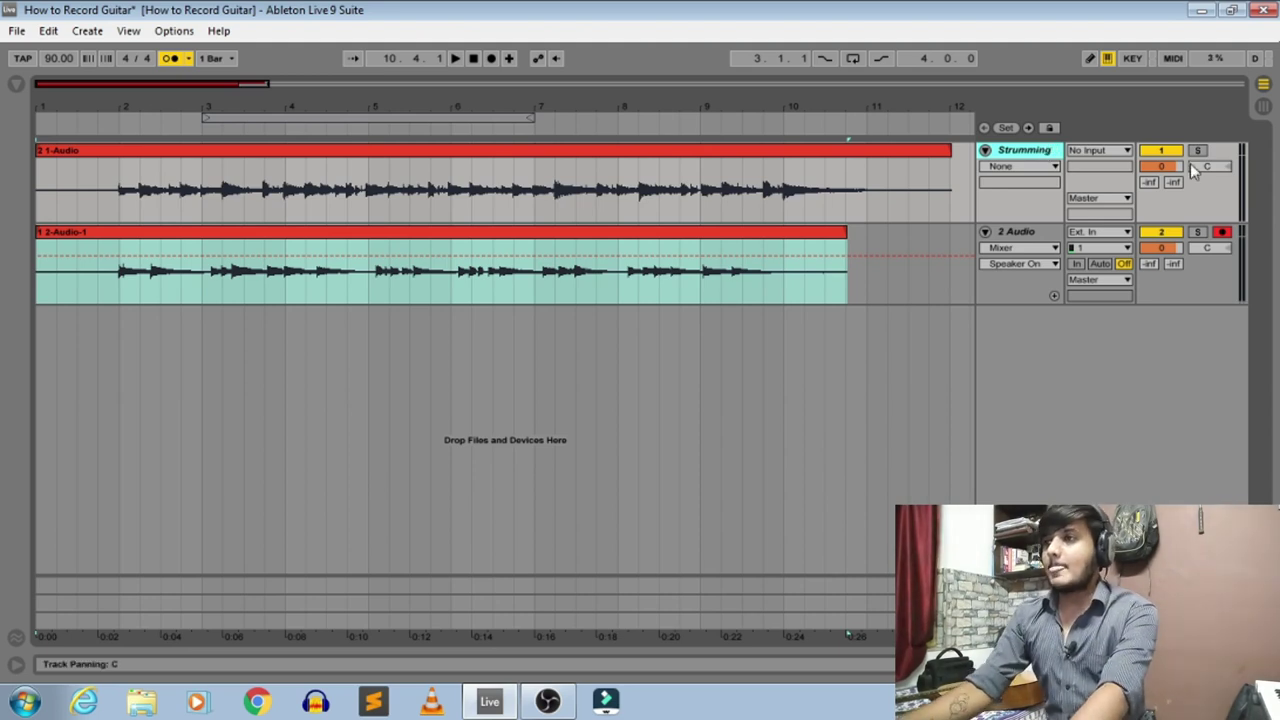
pyautogui.click(1022, 238)
pyautogui.write('Lead')
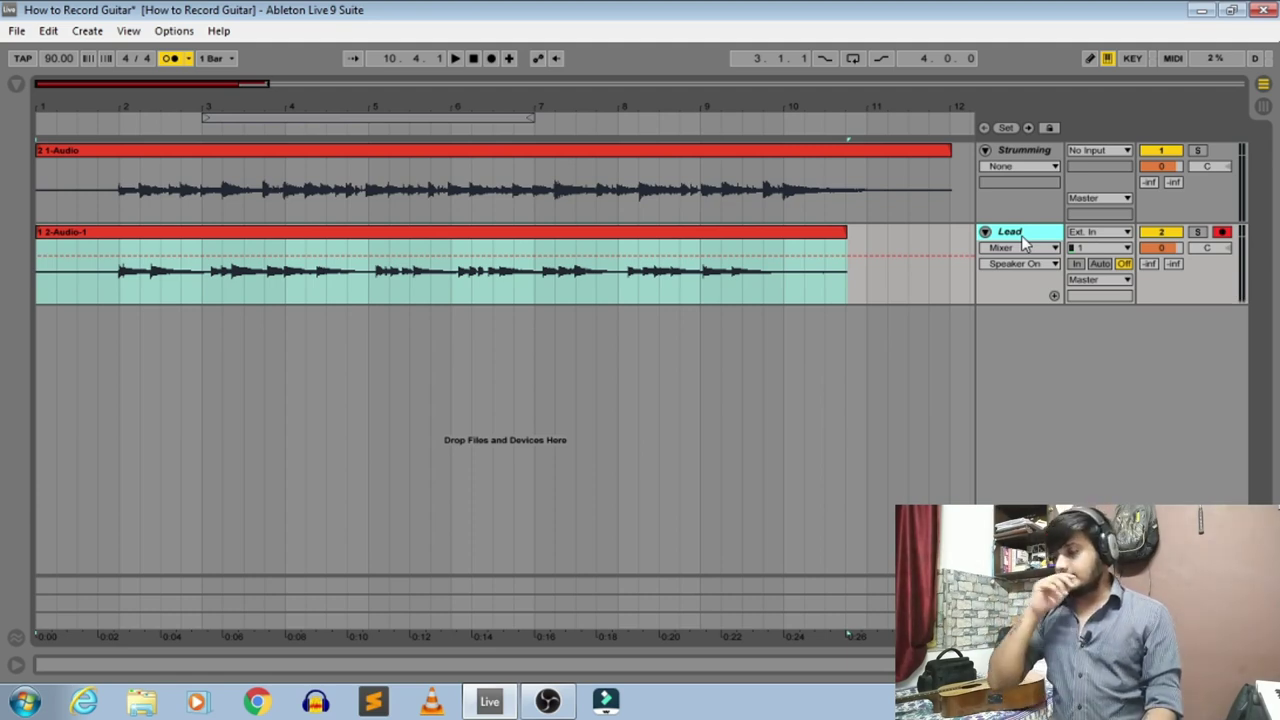
# - Set the Lead track's input to No Input and solo the Strumming track
pyautogui.click(892, 153)
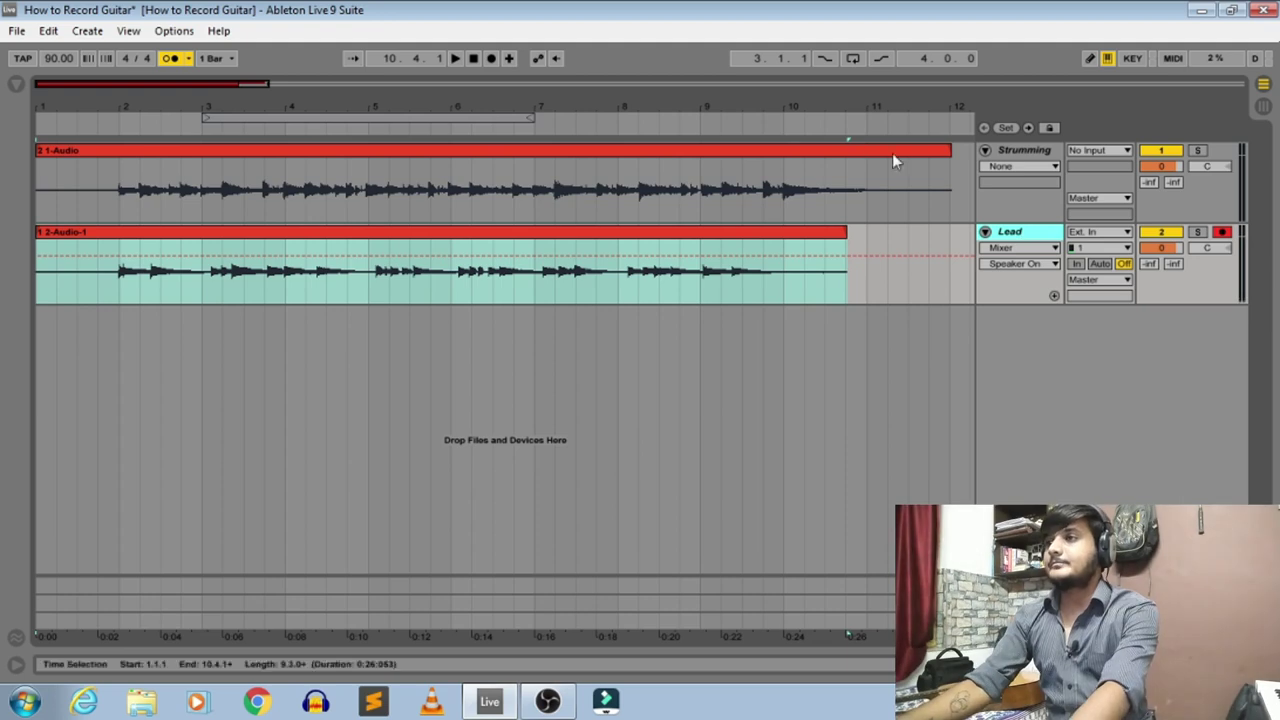
pyautogui.click(1100, 232)
pyautogui.click(1100, 273)
pyautogui.click(1100, 232)
pyautogui.click(1080, 352)
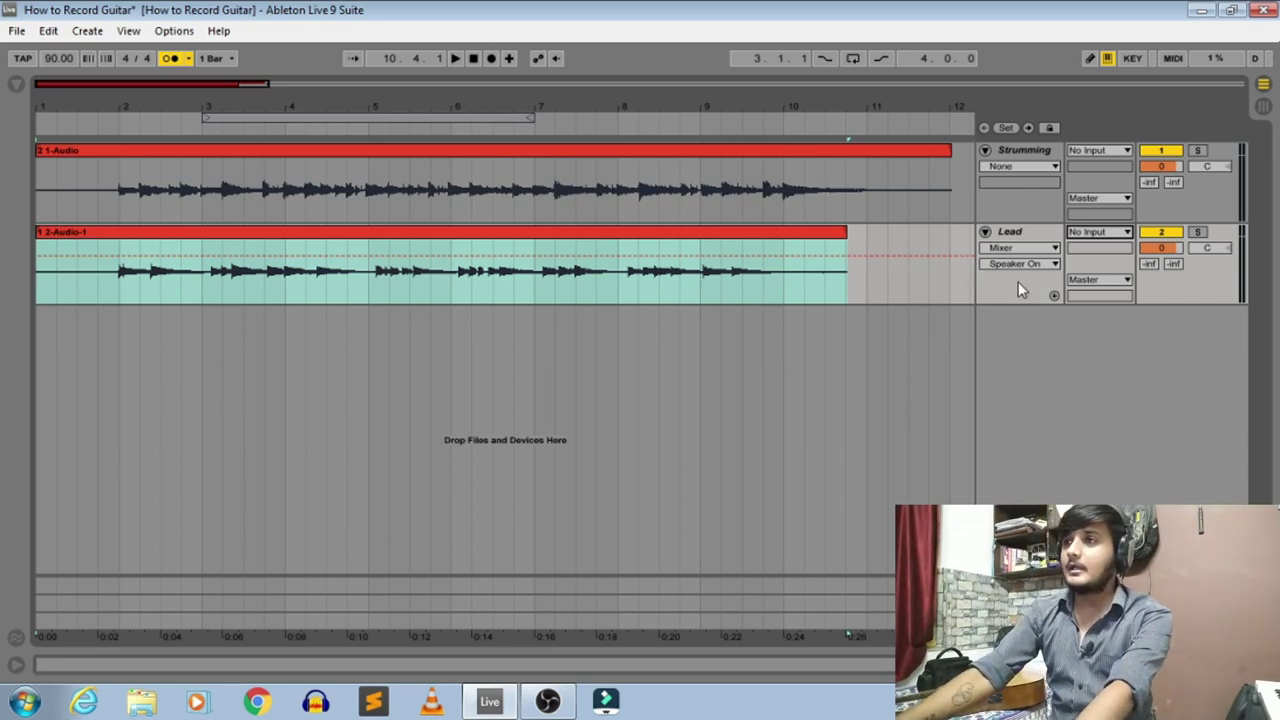
pyautogui.click(1195, 151)
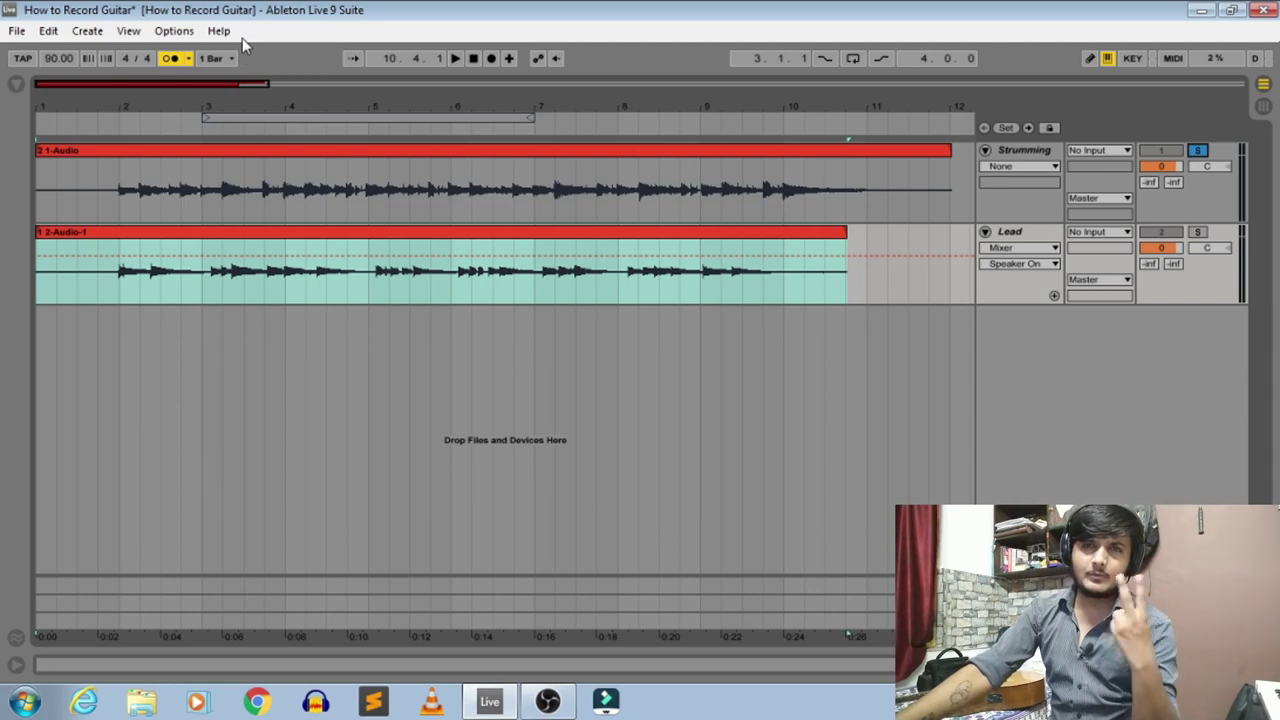
# - Duplicate the Strumming track twice and group the two copies
pyautogui.click(1022, 166)
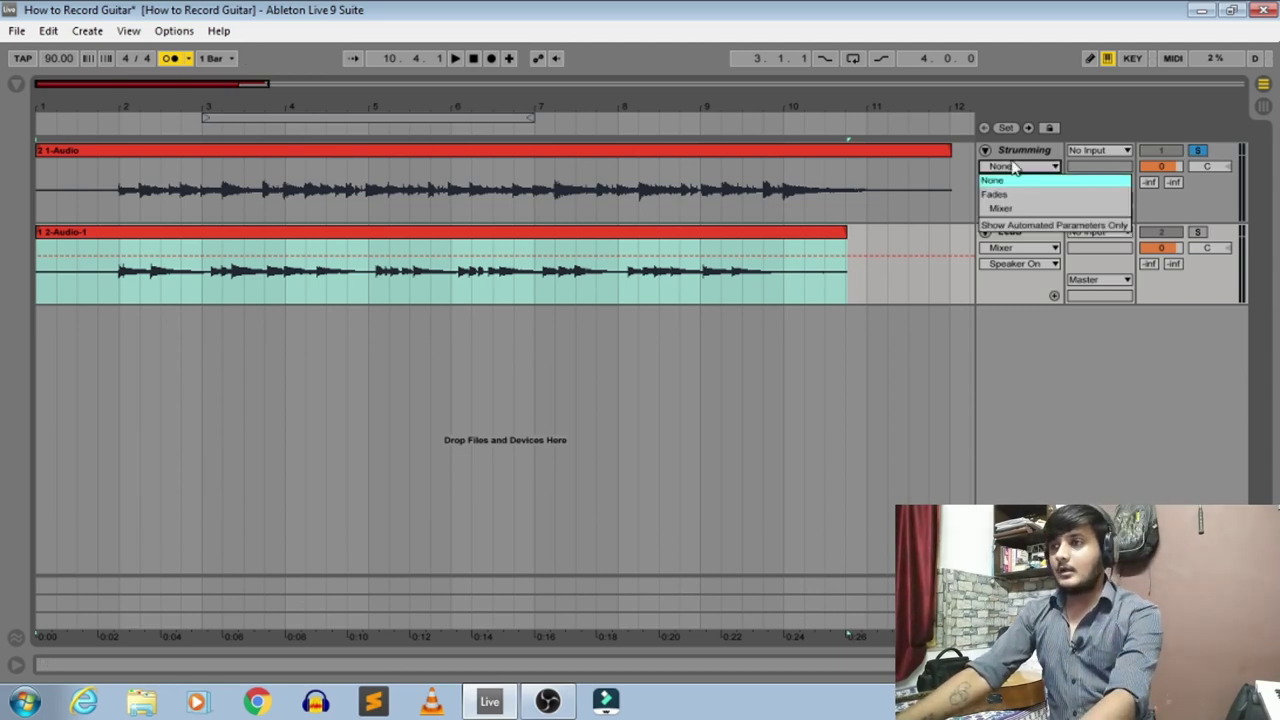
pyautogui.click(1028, 178)
pyautogui.click(1024, 150)
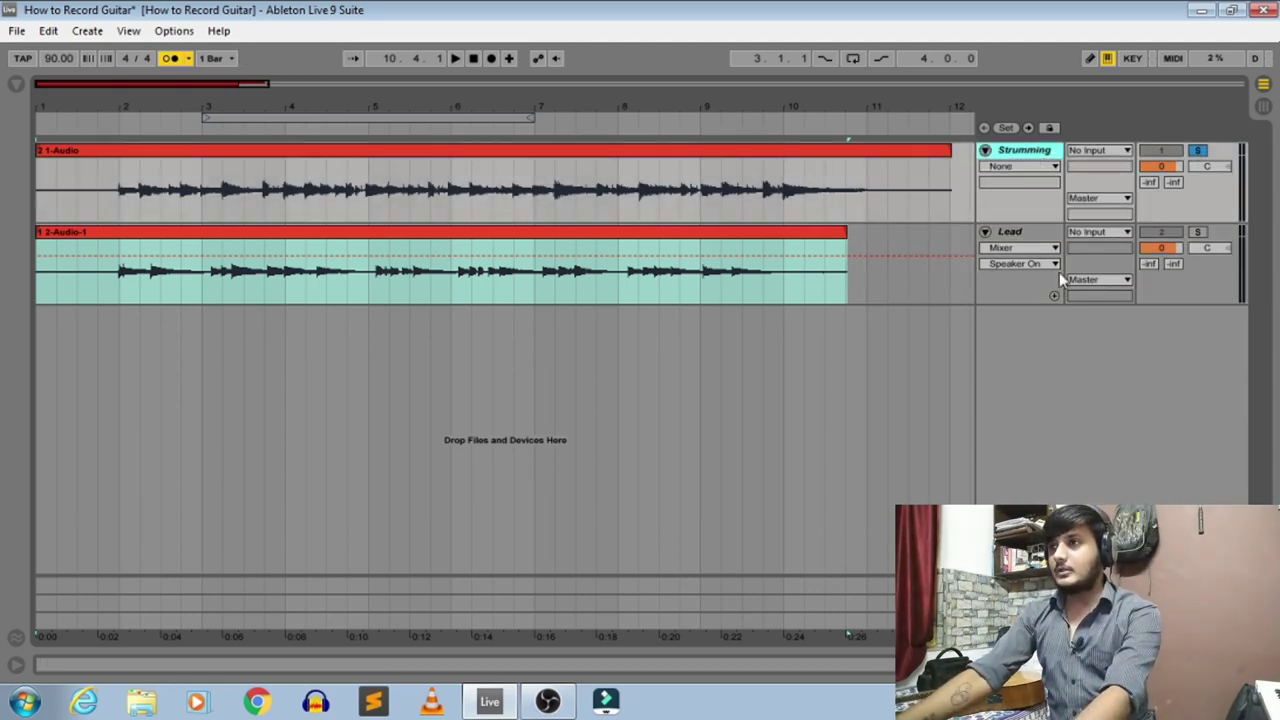
pyautogui.hotkey('ctrl', 'd')
pyautogui.hotkey('ctrl', 'd')
pyautogui.click(1020, 247)
pyautogui.click(1038, 331)
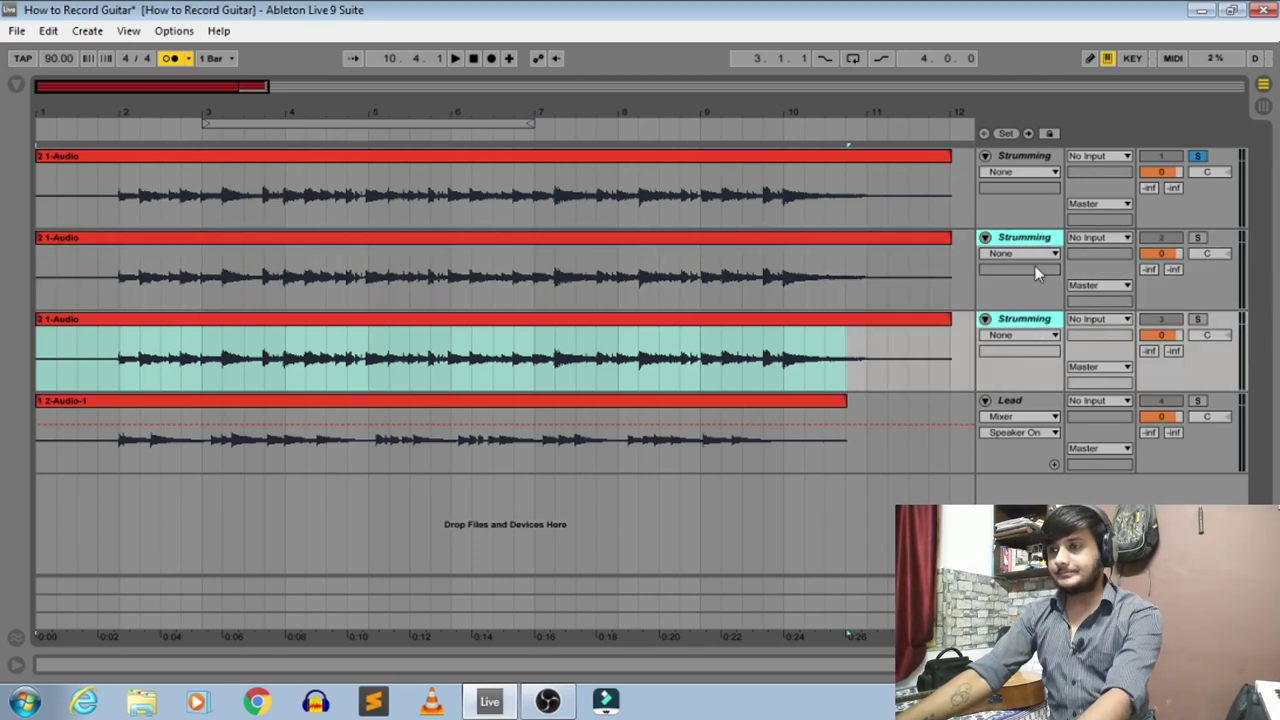
pyautogui.hotkey('ctrl', 'g')
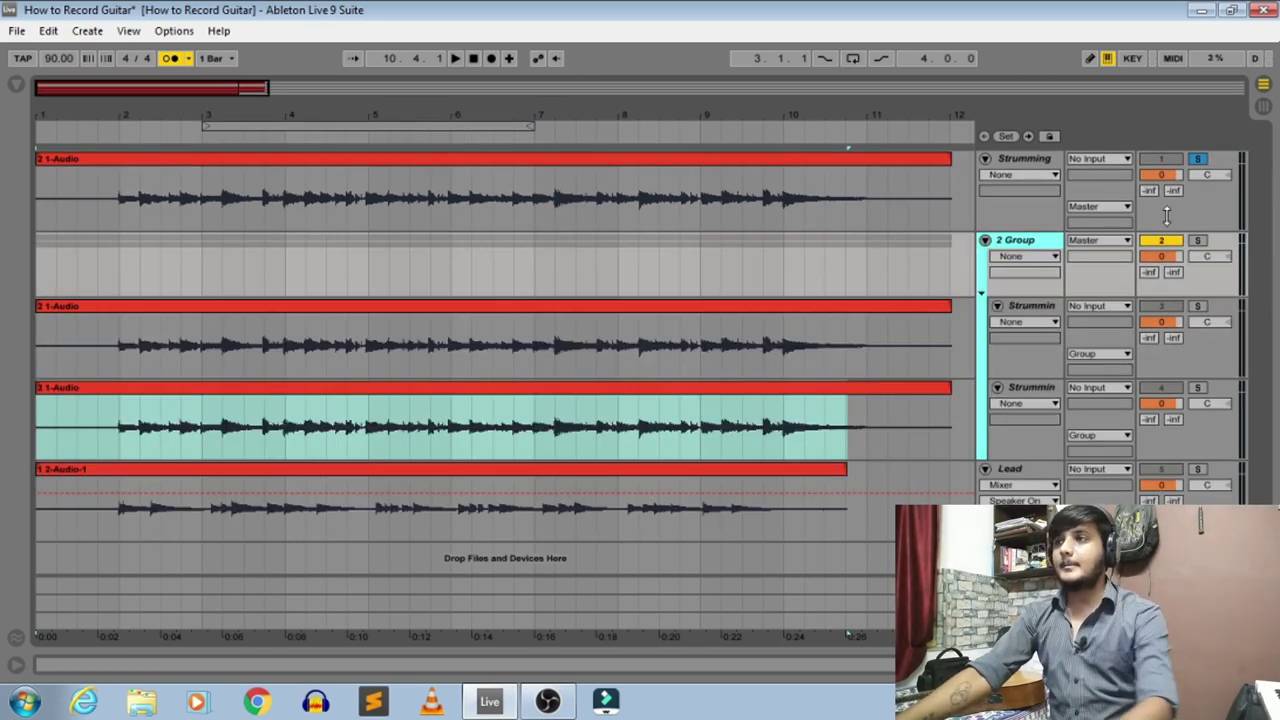
# - Play the soloed original Strumming track from 2.1.1 and stop playback
pyautogui.click(120, 197)
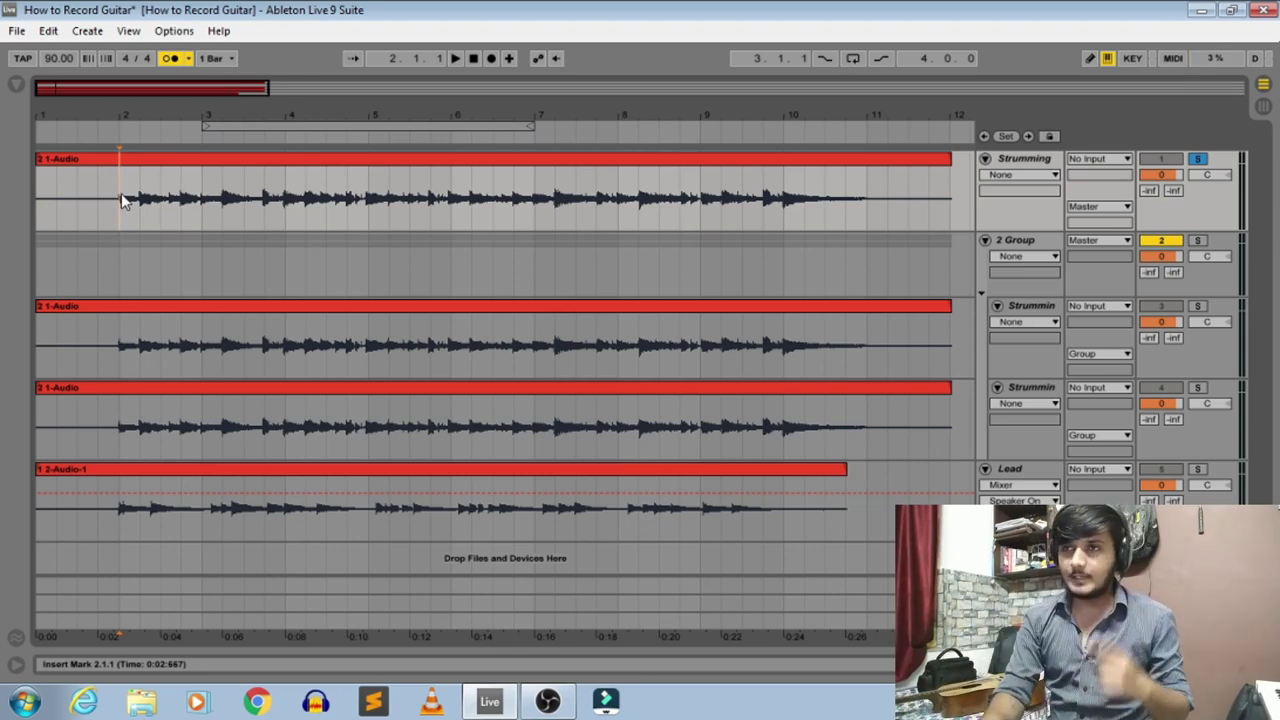
pyautogui.press('space')
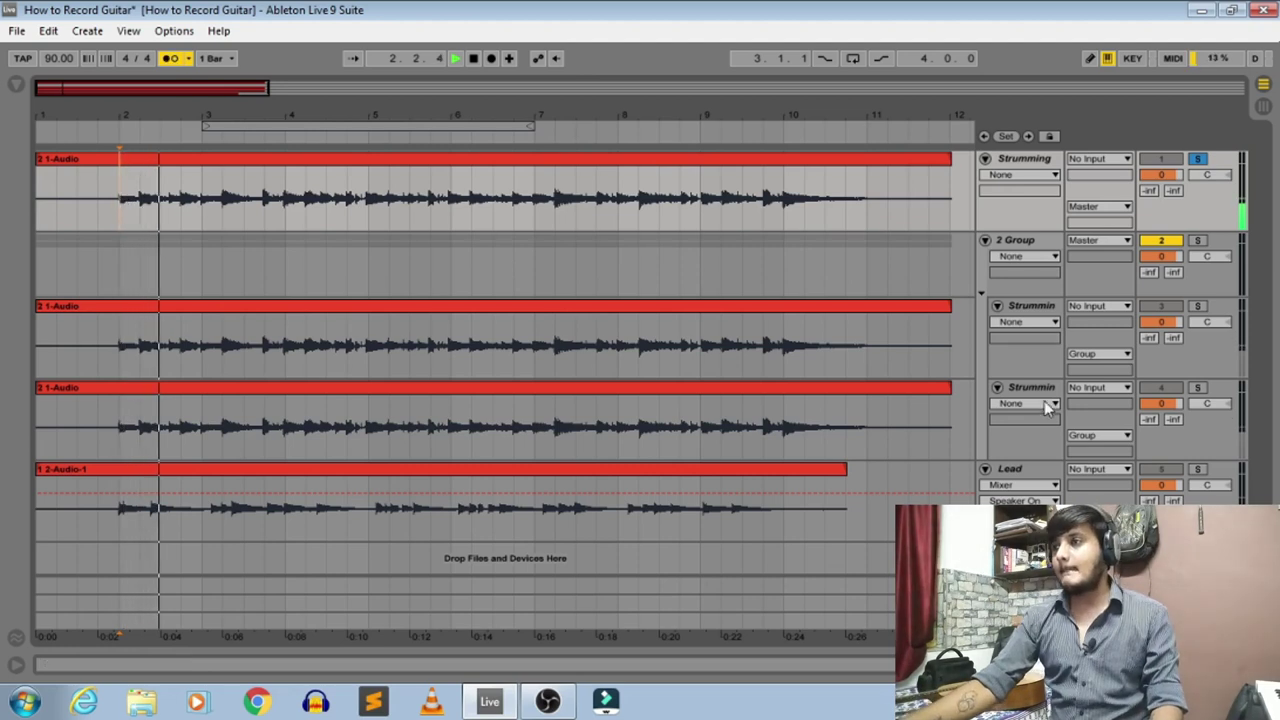
pyautogui.press('space')
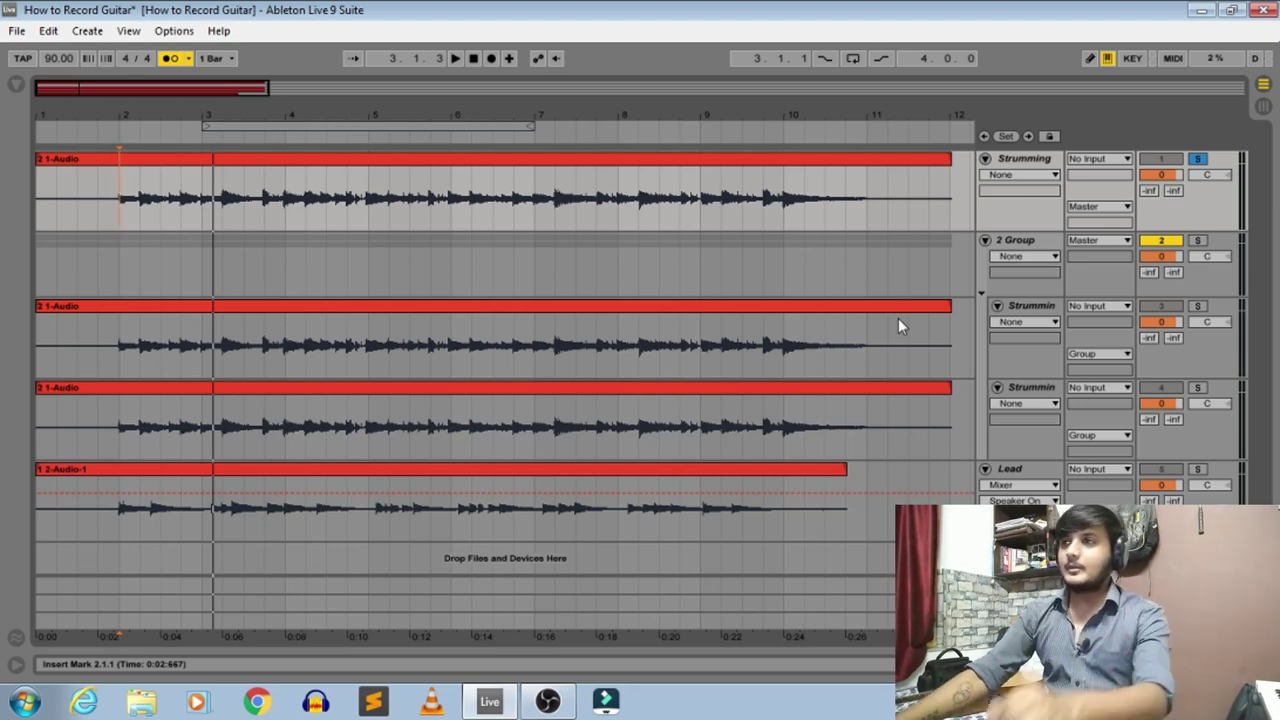
# - Pan the first Strumming copy in the group to 50L and the second copy to 50R
pyautogui.press('space')
pyautogui.moveTo(1207, 324); pyautogui.dragTo(1207, 350)
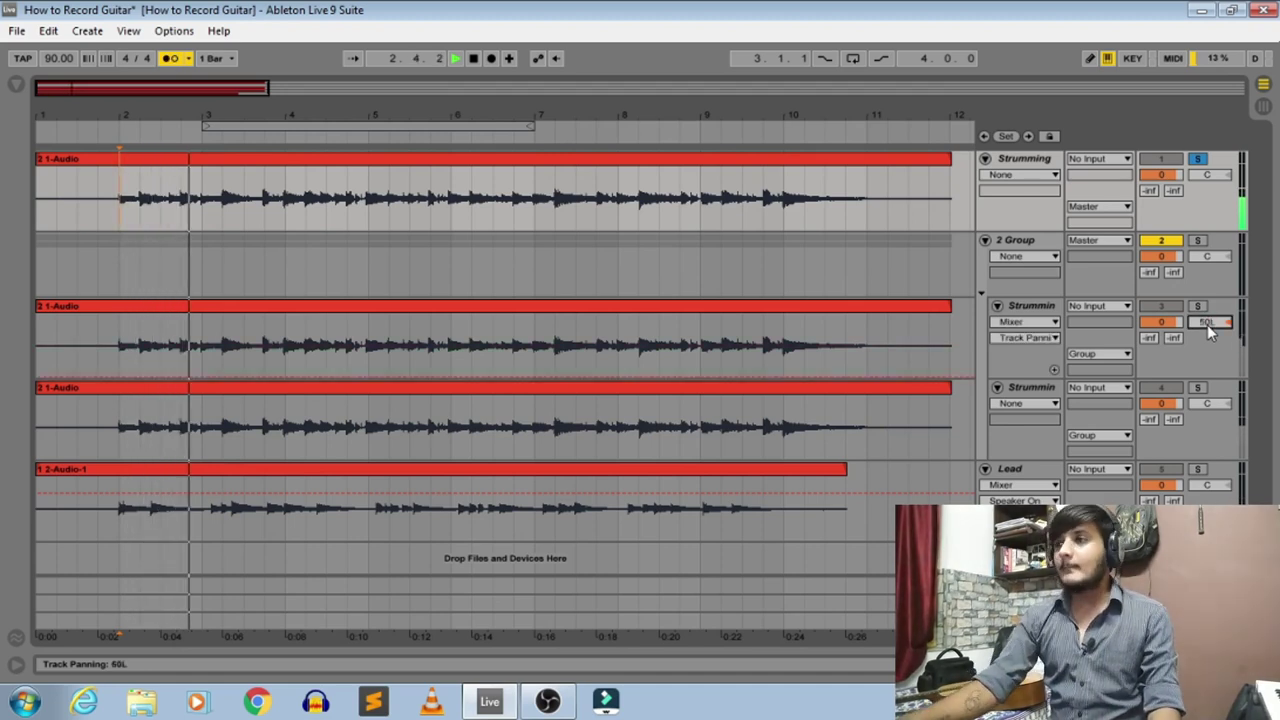
pyautogui.click(1196, 405)
pyautogui.moveTo(1193, 420); pyautogui.dragTo(1193, 390)
pyautogui.press('space')
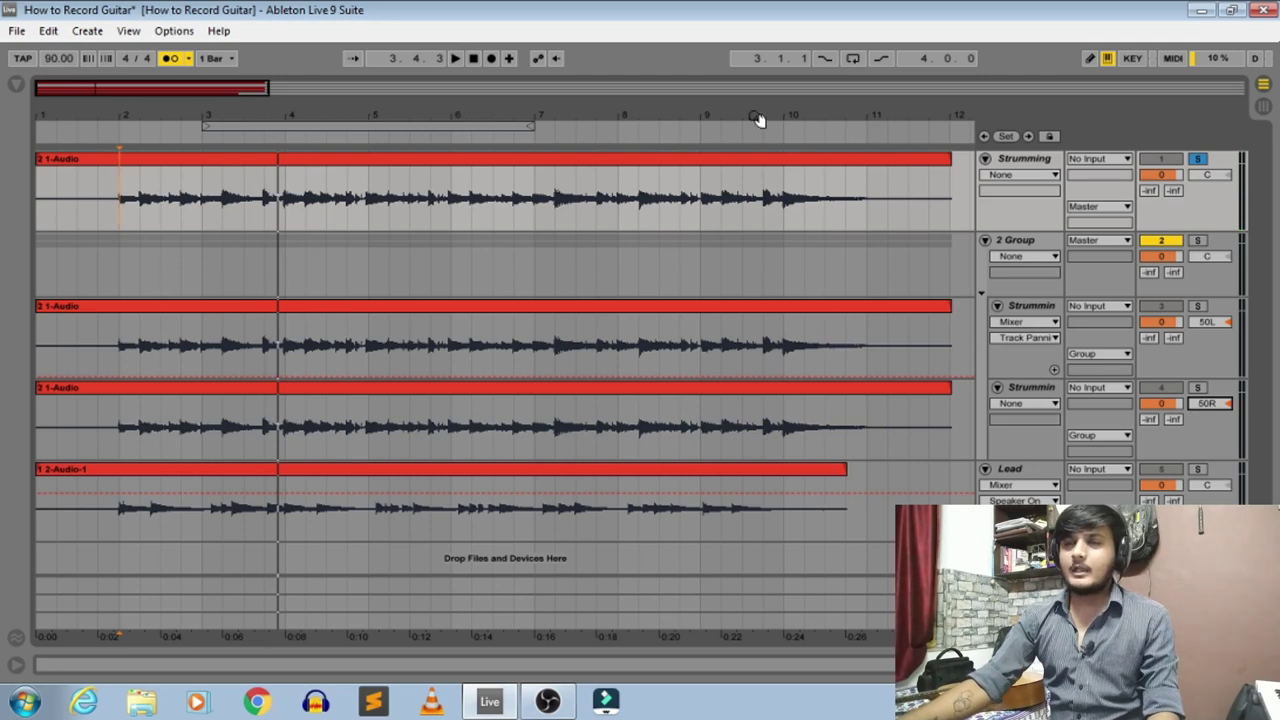
# - Turn off the metronome and solo the 2 Group track instead of the original Strumming track
pyautogui.click(170, 58)
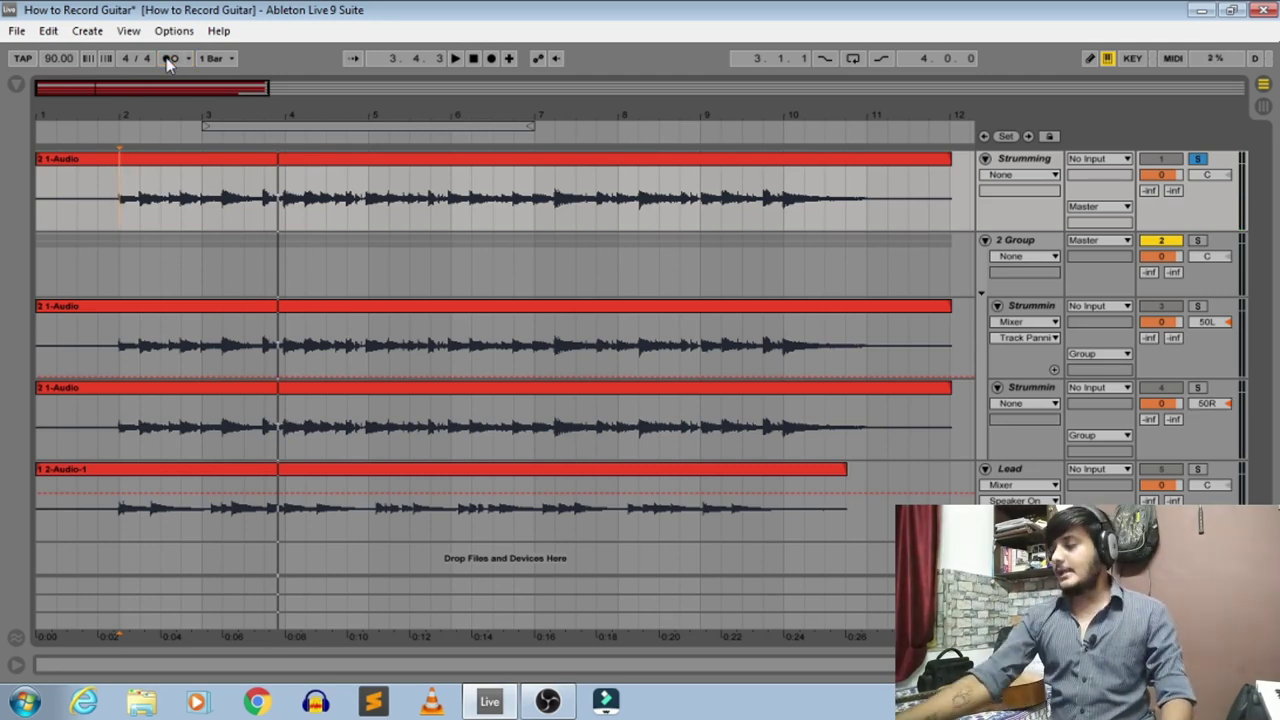
pyautogui.click(1197, 240)
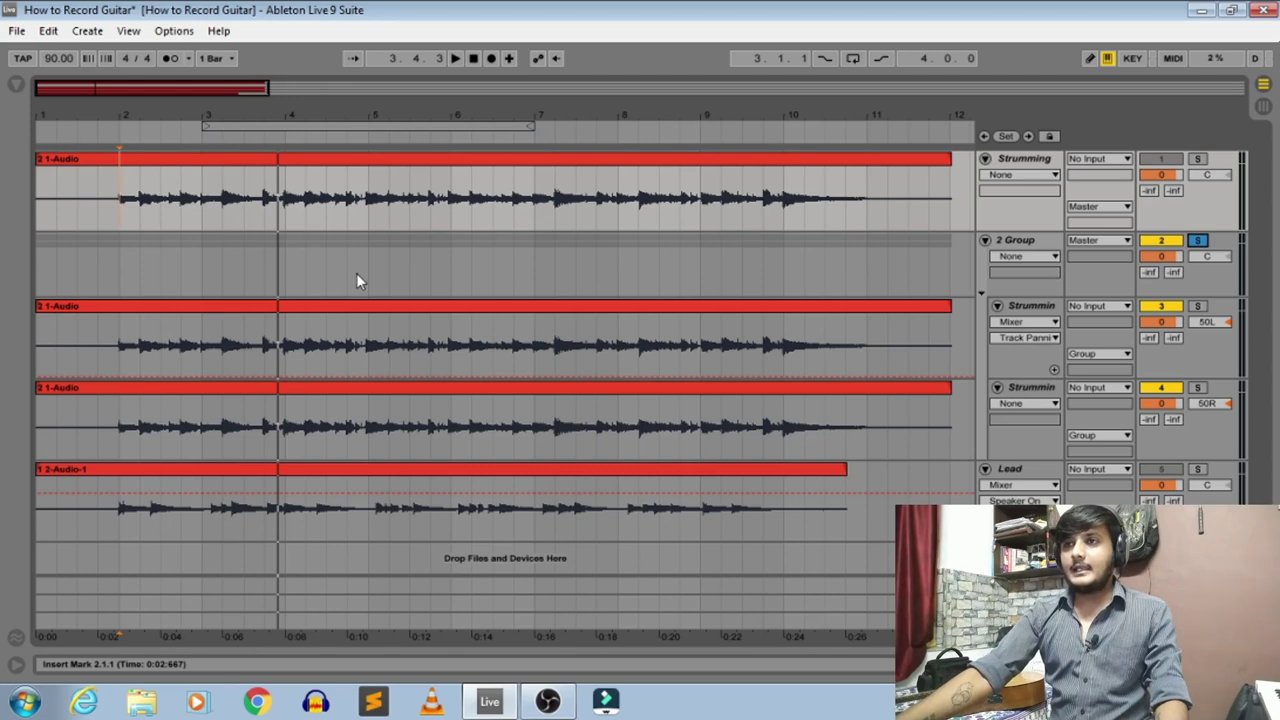
pyautogui.click(361, 308)
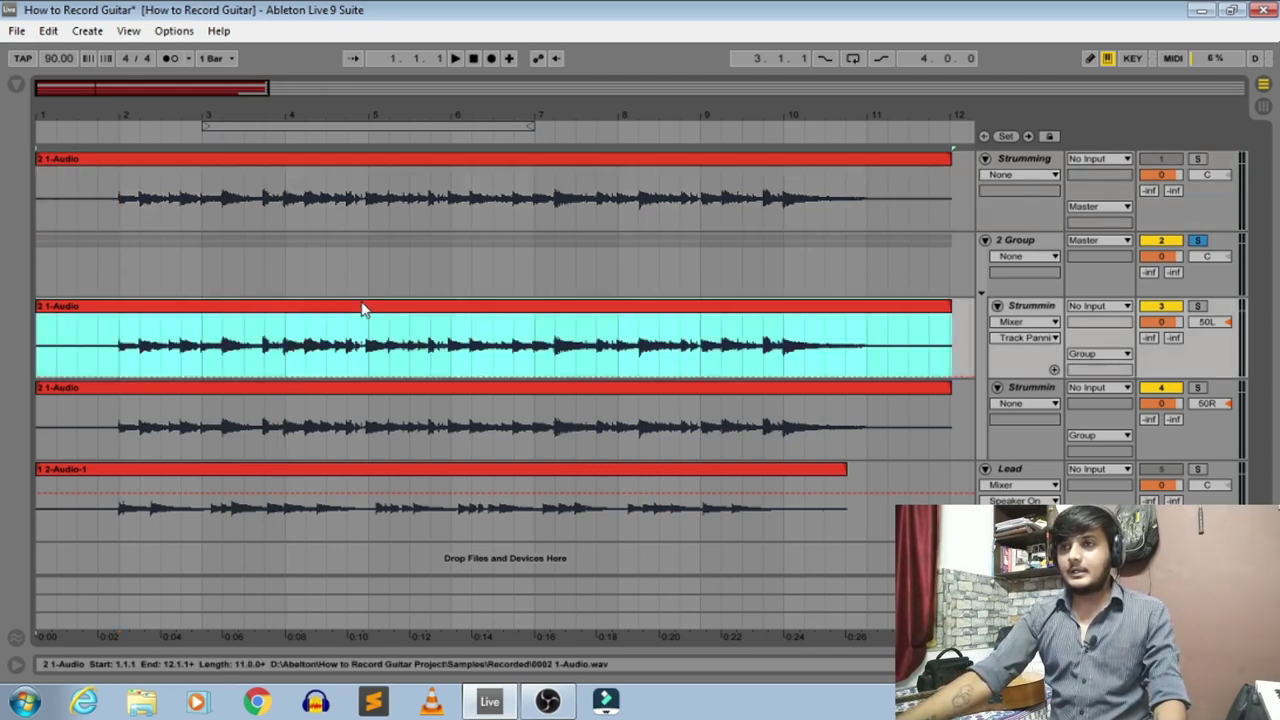
pyautogui.click(360, 390)
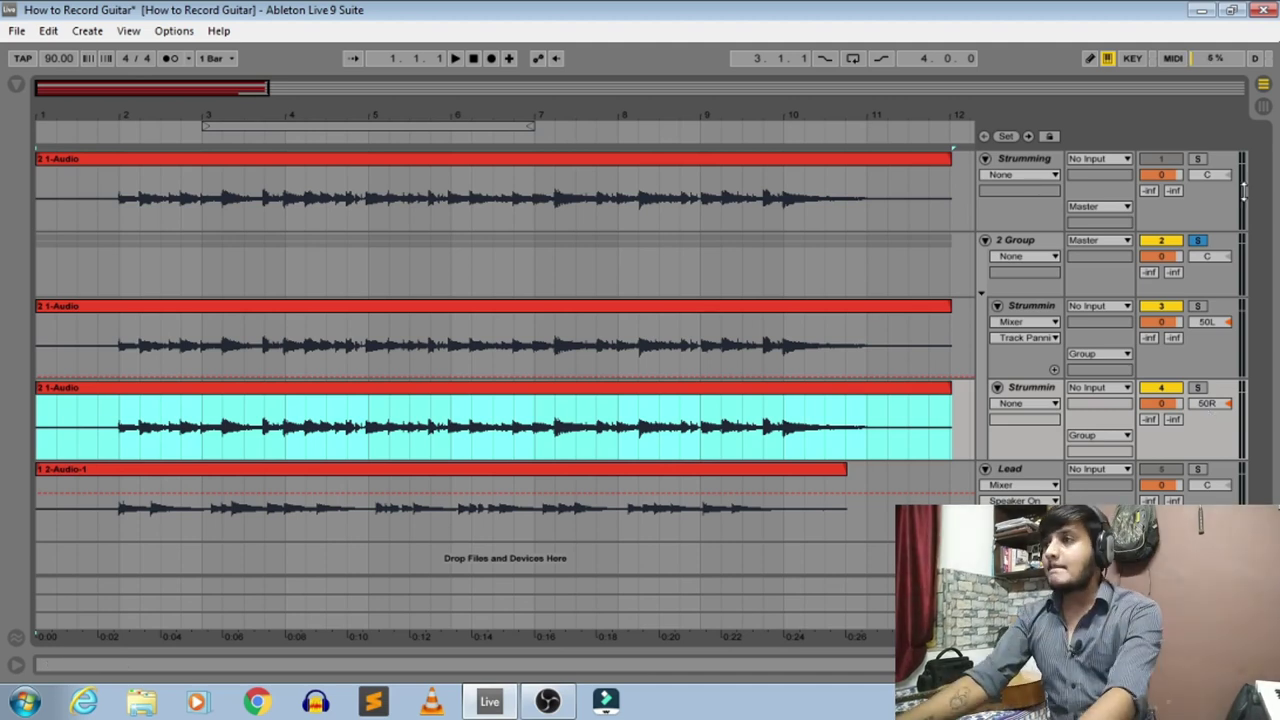
# - Compare the original Strumming track with the panned group by soloing each in turn during playback from 2.1.1
pyautogui.click(1197, 158)
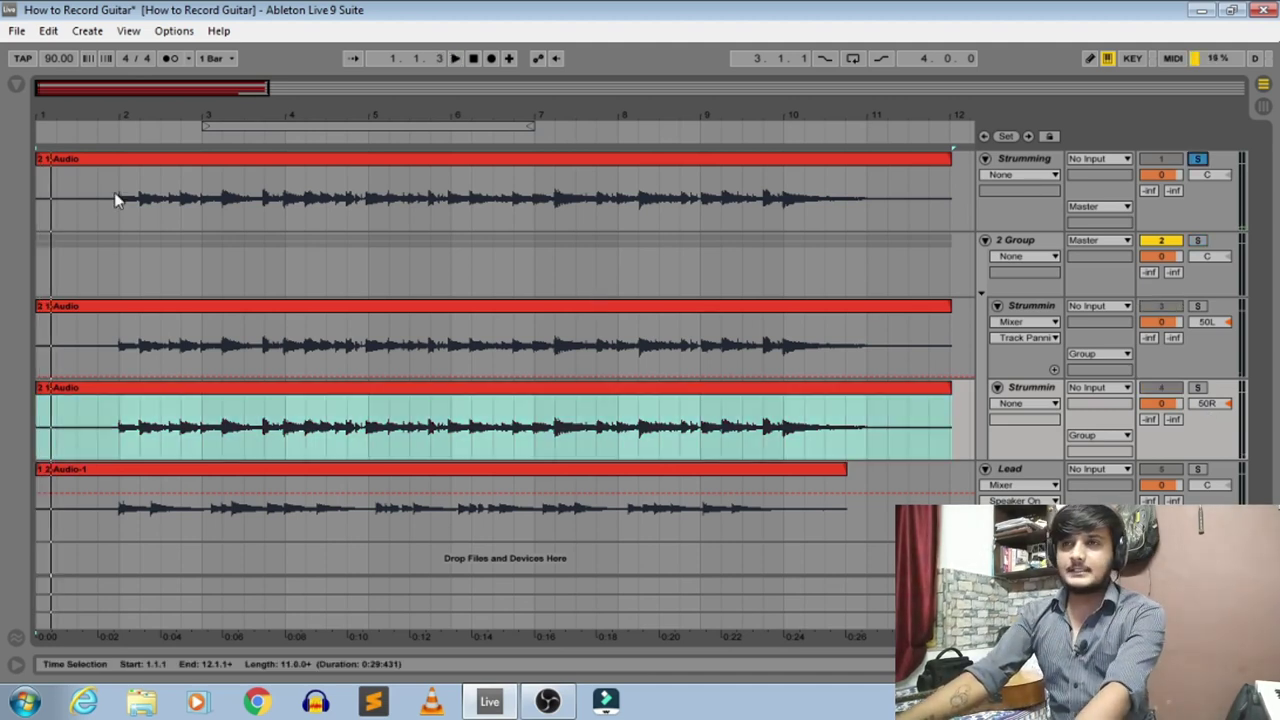
pyautogui.click(119, 196)
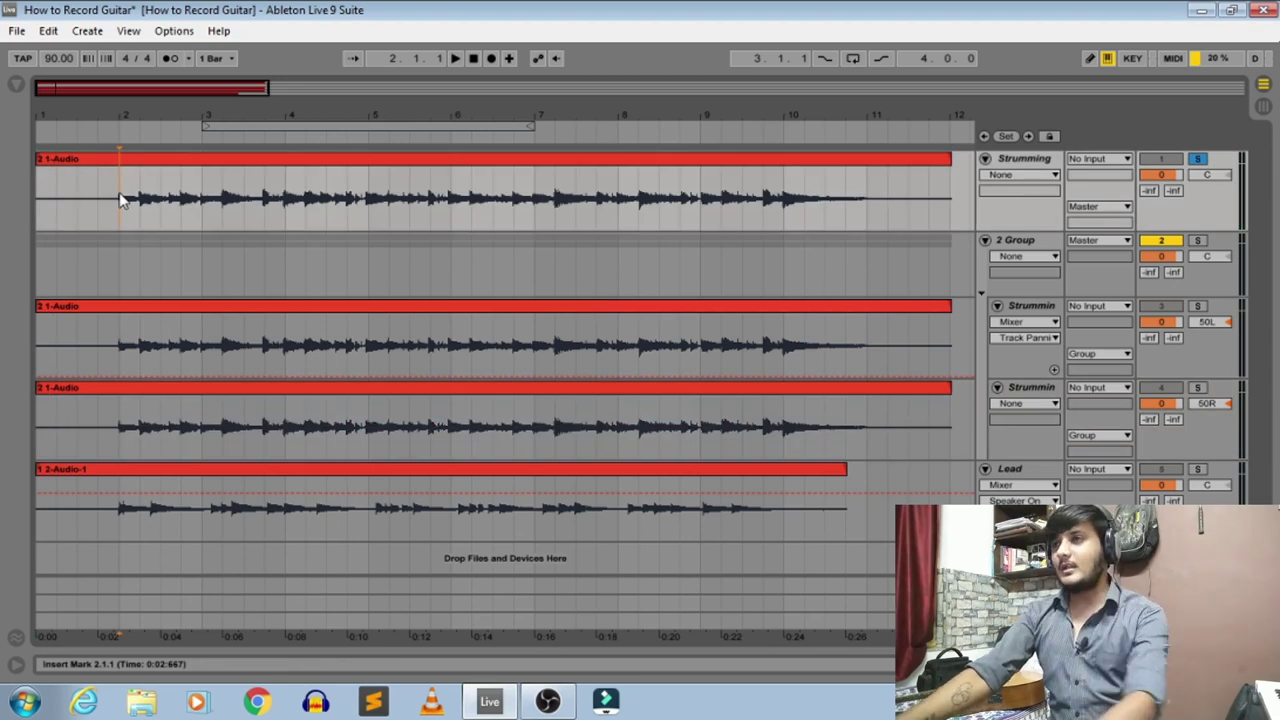
pyautogui.press('space')
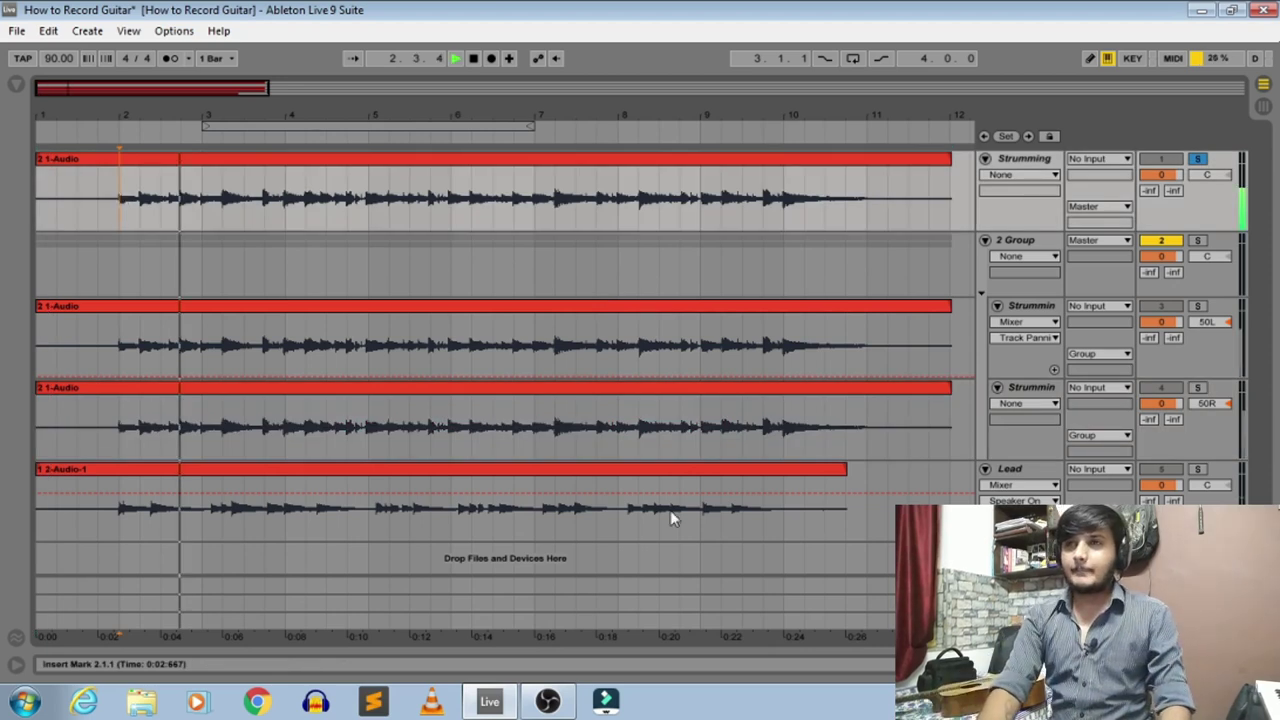
pyautogui.press('space')
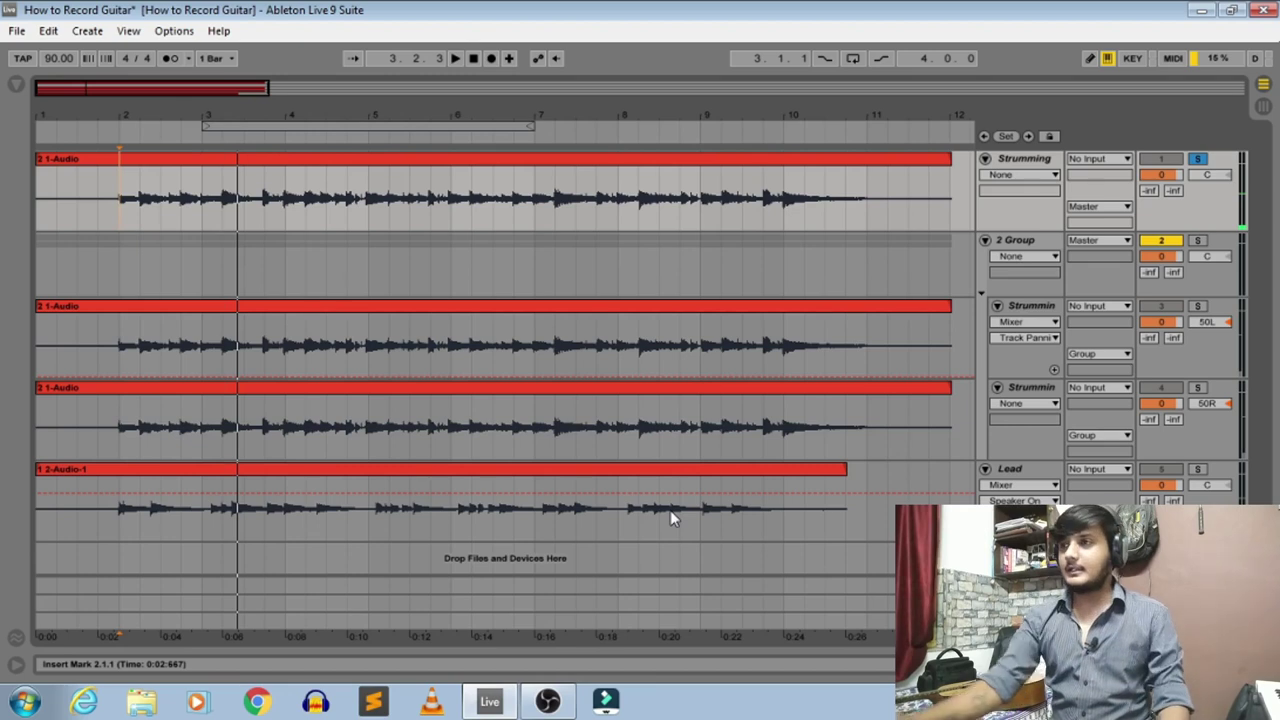
pyautogui.click(1198, 242)
pyautogui.press('space')
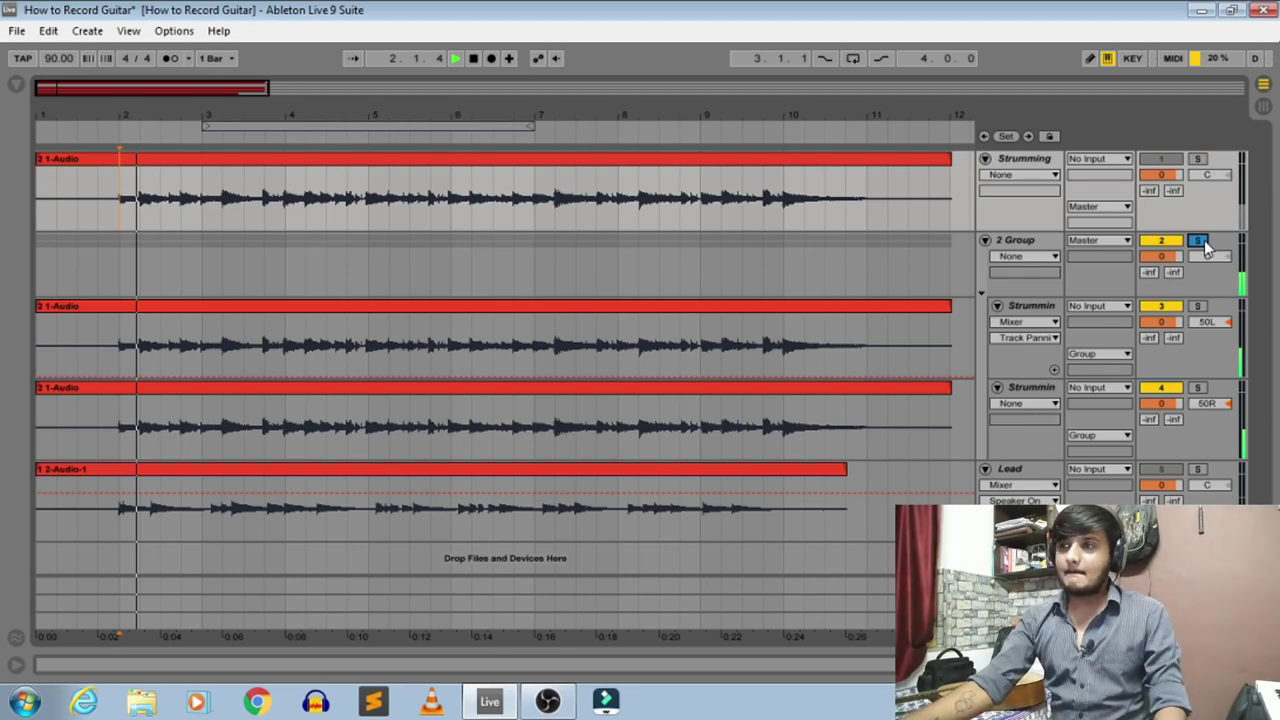
pyautogui.click(1199, 160)
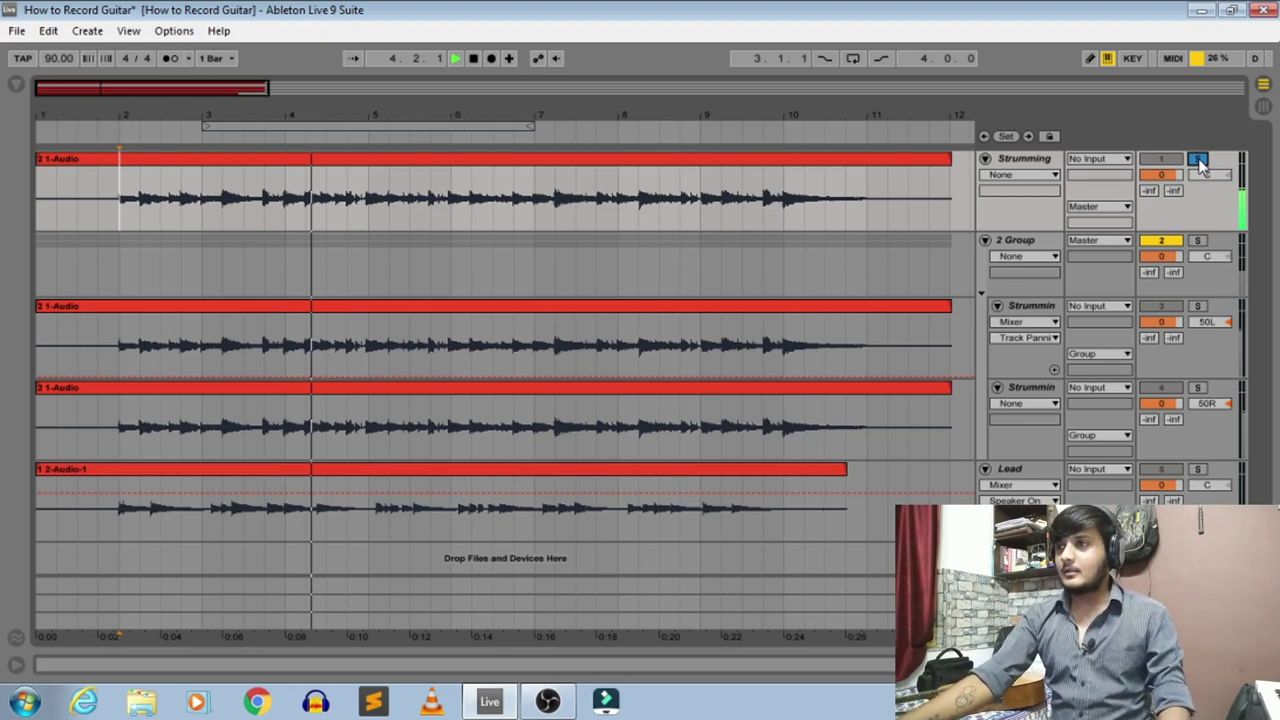
pyautogui.click(1198, 241)
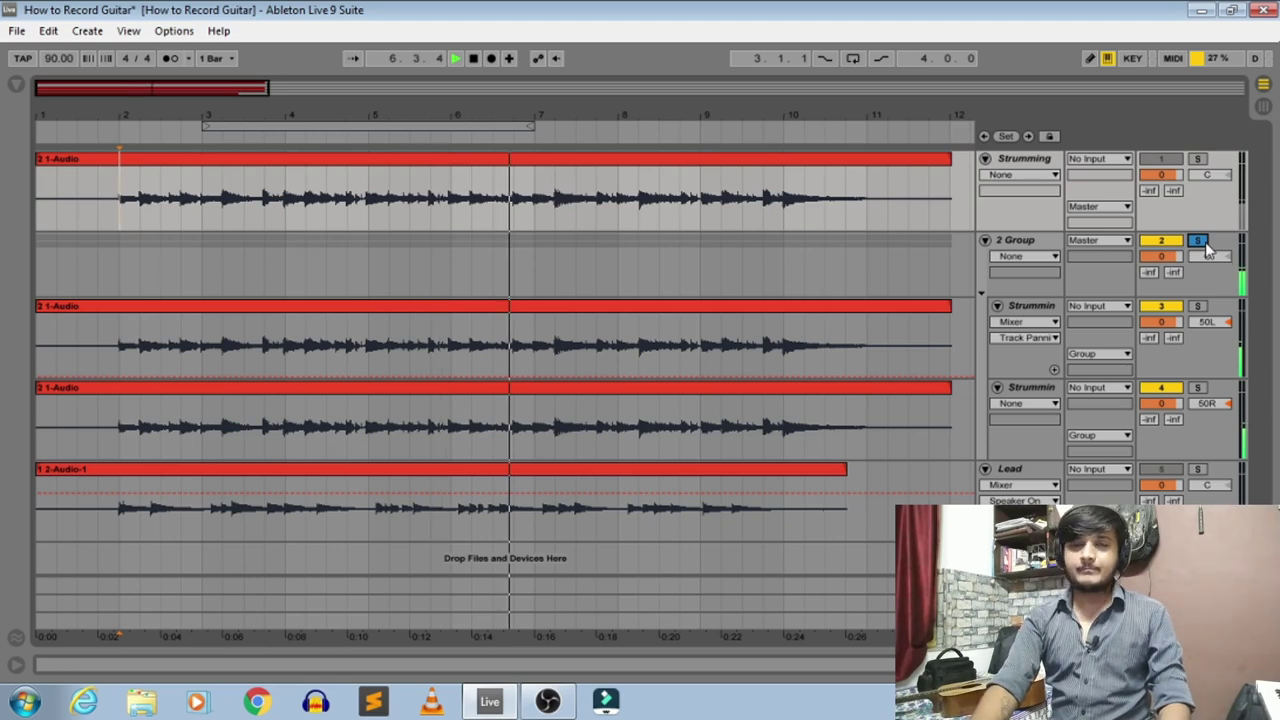
pyautogui.press('space')
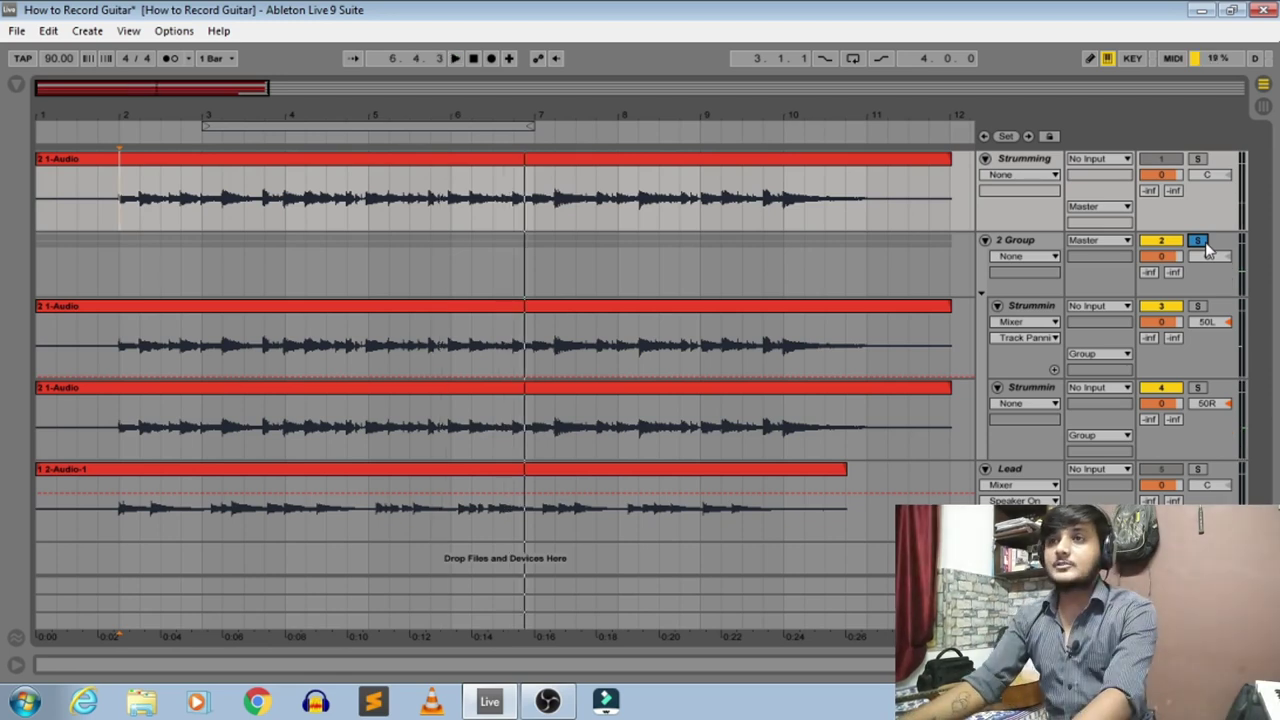
# - Shift the clip on the 50R Strumming copy about 30 ms later than the clip on the 50L copy
pyautogui.press('+')
pyautogui.press('+')
pyautogui.press('+')
pyautogui.press('+')
pyautogui.press('+')
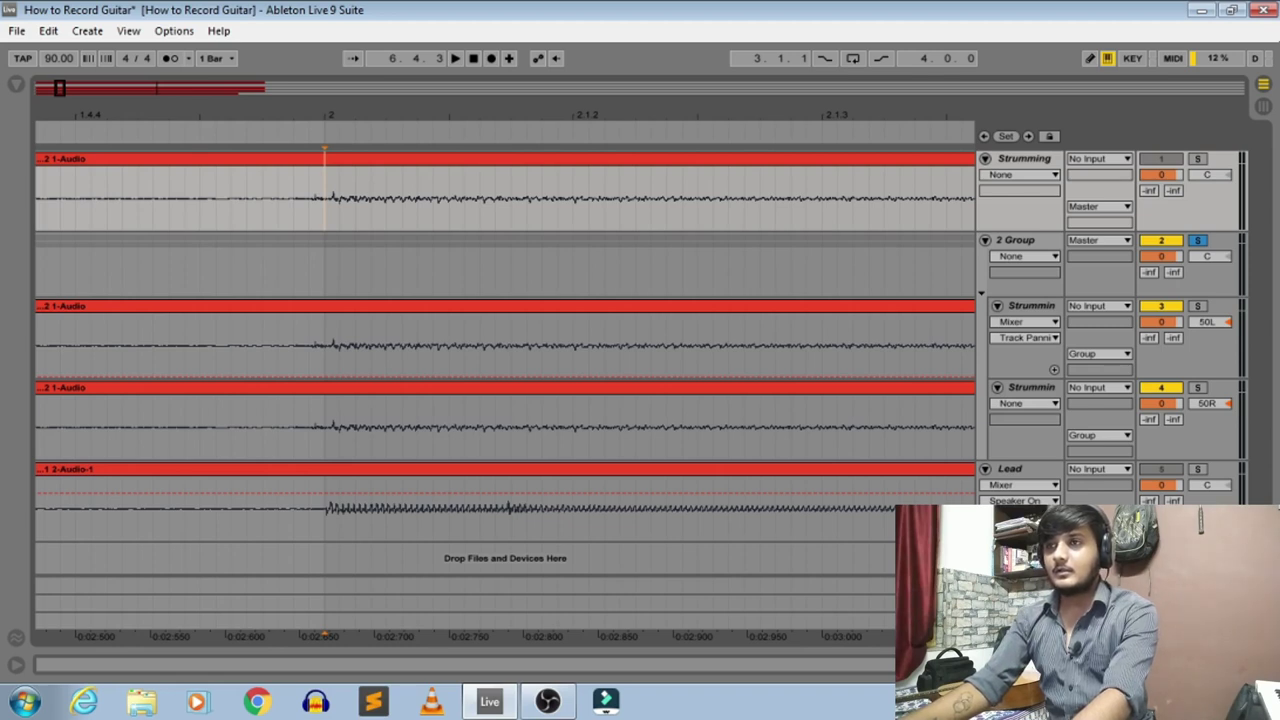
pyautogui.press('-')
pyautogui.press('-')
pyautogui.press('-')
pyautogui.click(126, 425)
# - Play the soloed group and examine the timing offset between the clips of its two Strumming copies
pyautogui.press('space')
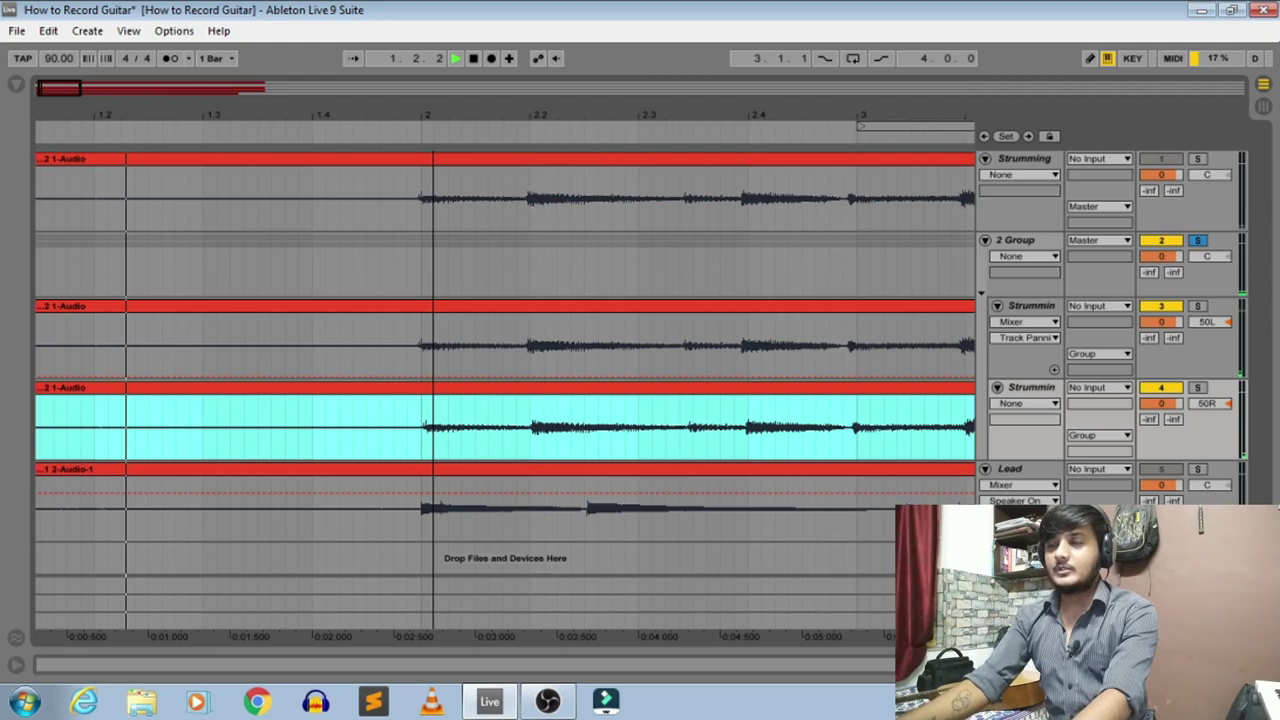
pyautogui.press('-')
pyautogui.press('-')
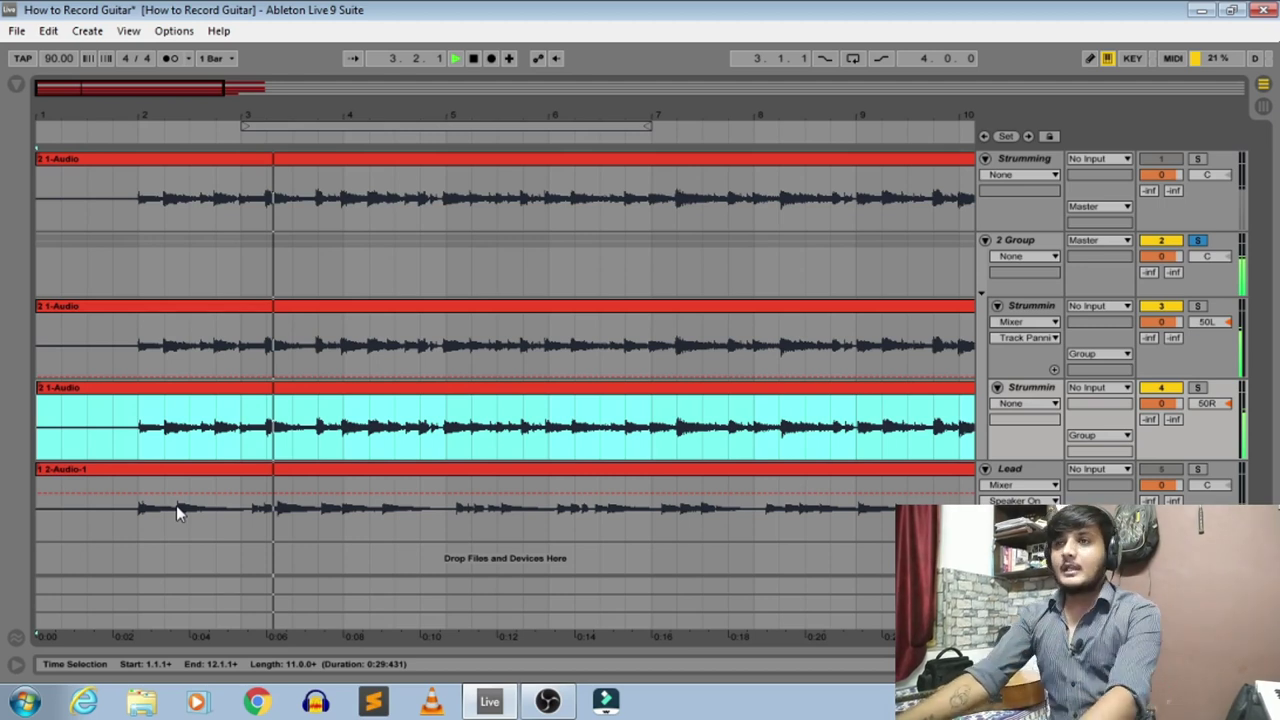
pyautogui.press('space')
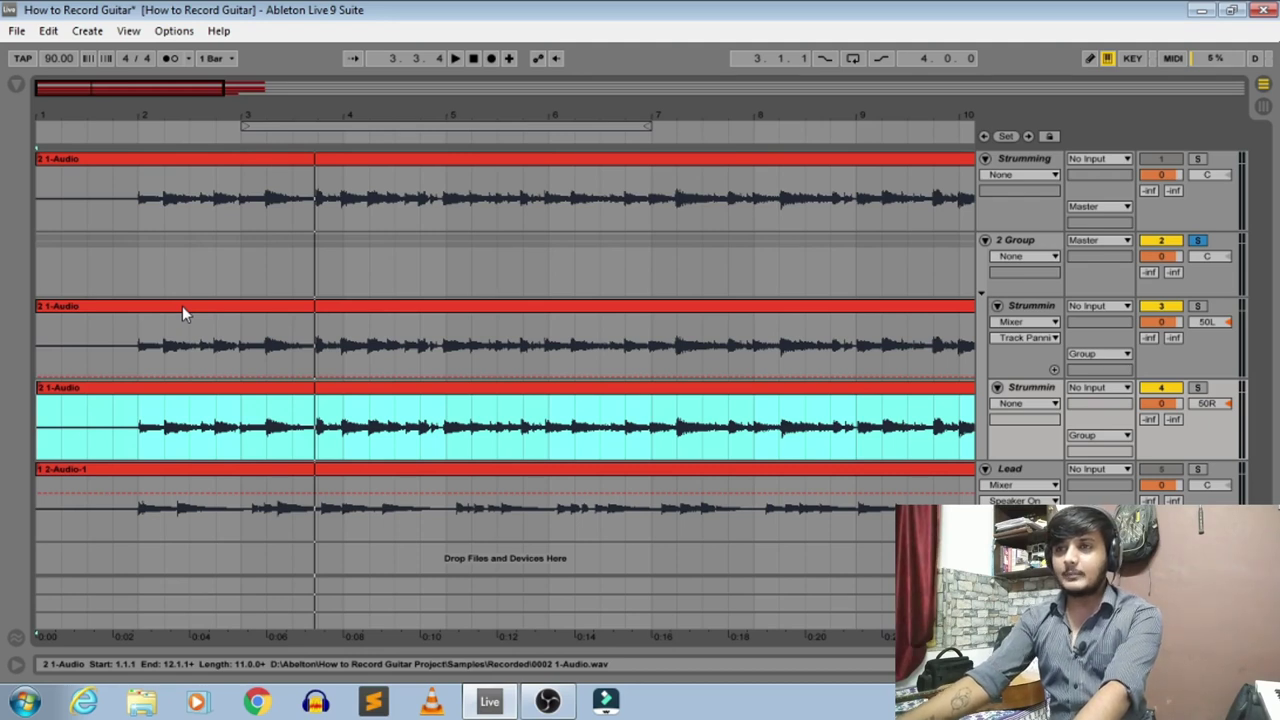
pyautogui.click(182, 313)
pyautogui.moveTo(150, 88)
pyautogui.mouseDown()
pyautogui.moveTo(150, 118)
pyautogui.moveTo(150, 98)
pyautogui.mouseUp()
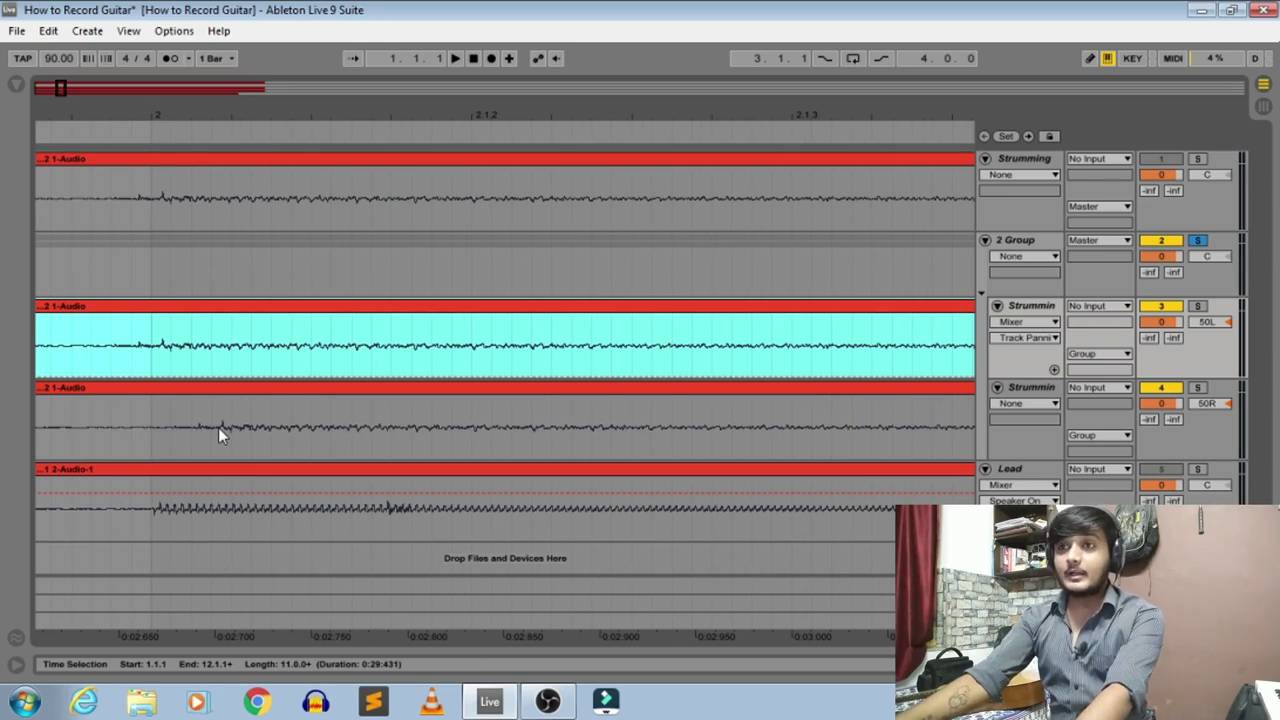
pyautogui.moveTo(218, 118); pyautogui.dragTo(218, 96)
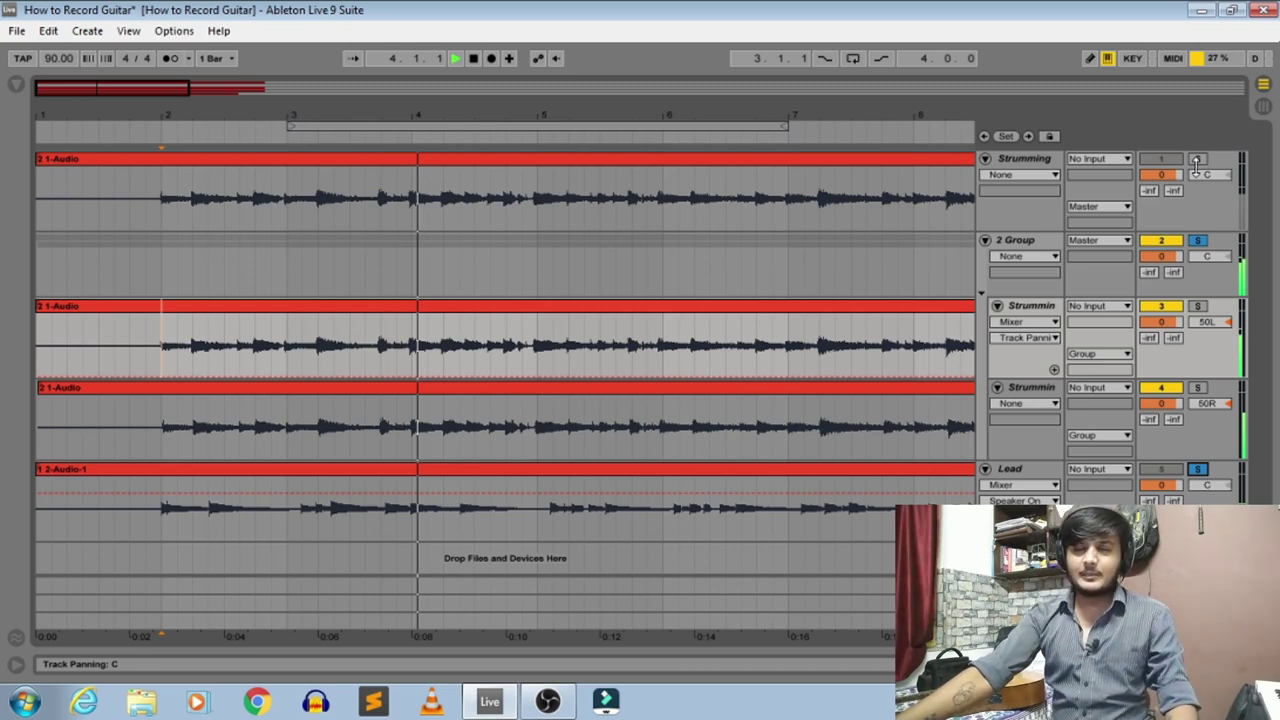
# - Solo the original Strumming track and 2 Group together with Lead, and play the mix from 2.1.1
pyautogui.click(1197, 160)
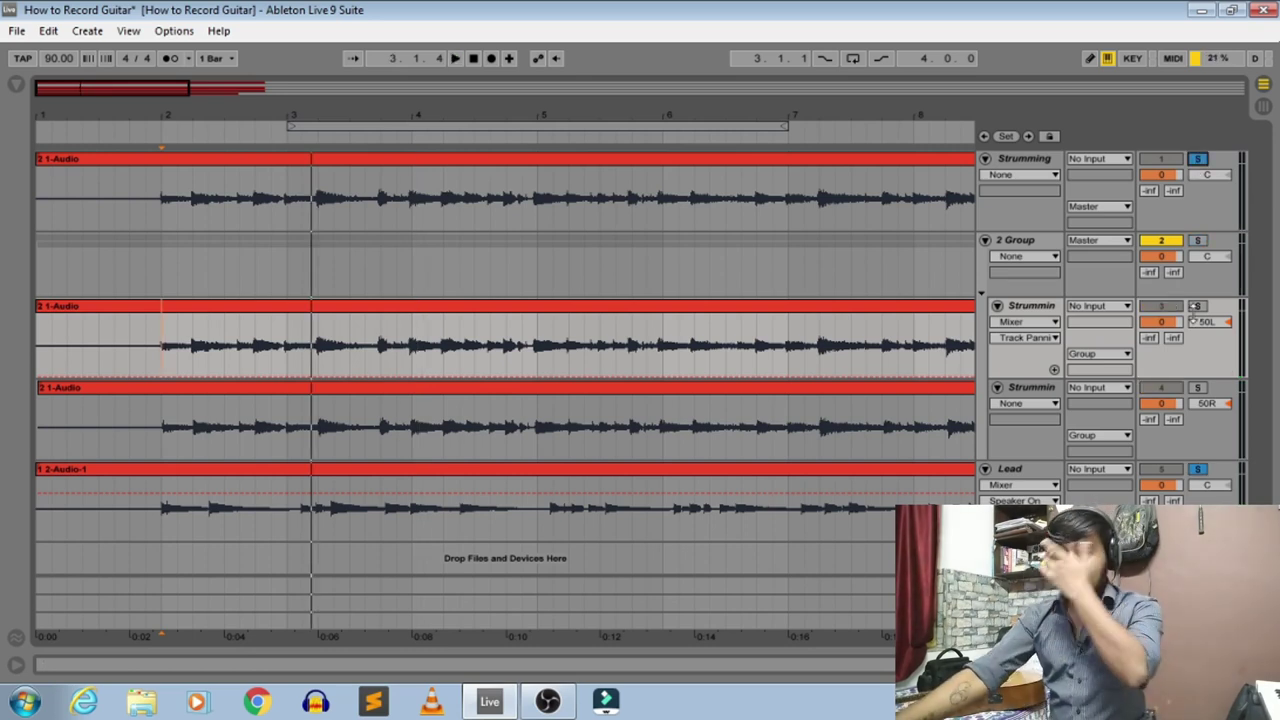
pyautogui.click(1197, 241)
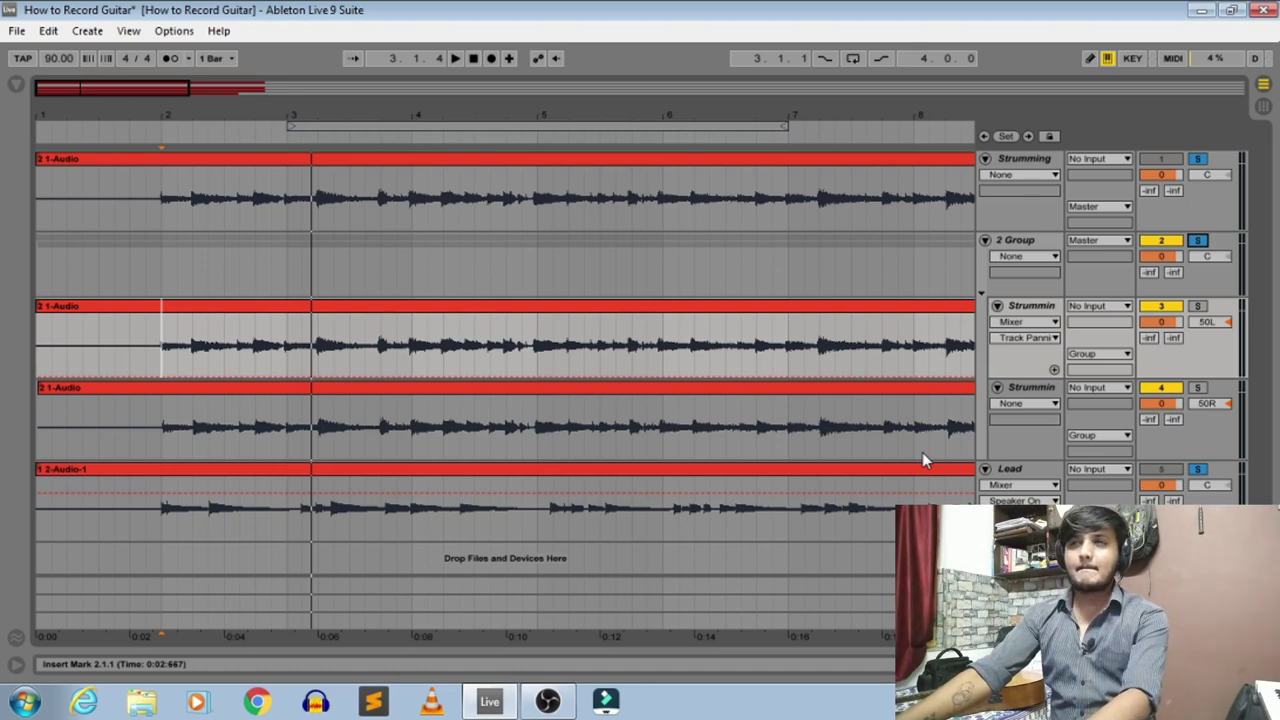
pyautogui.press('space')
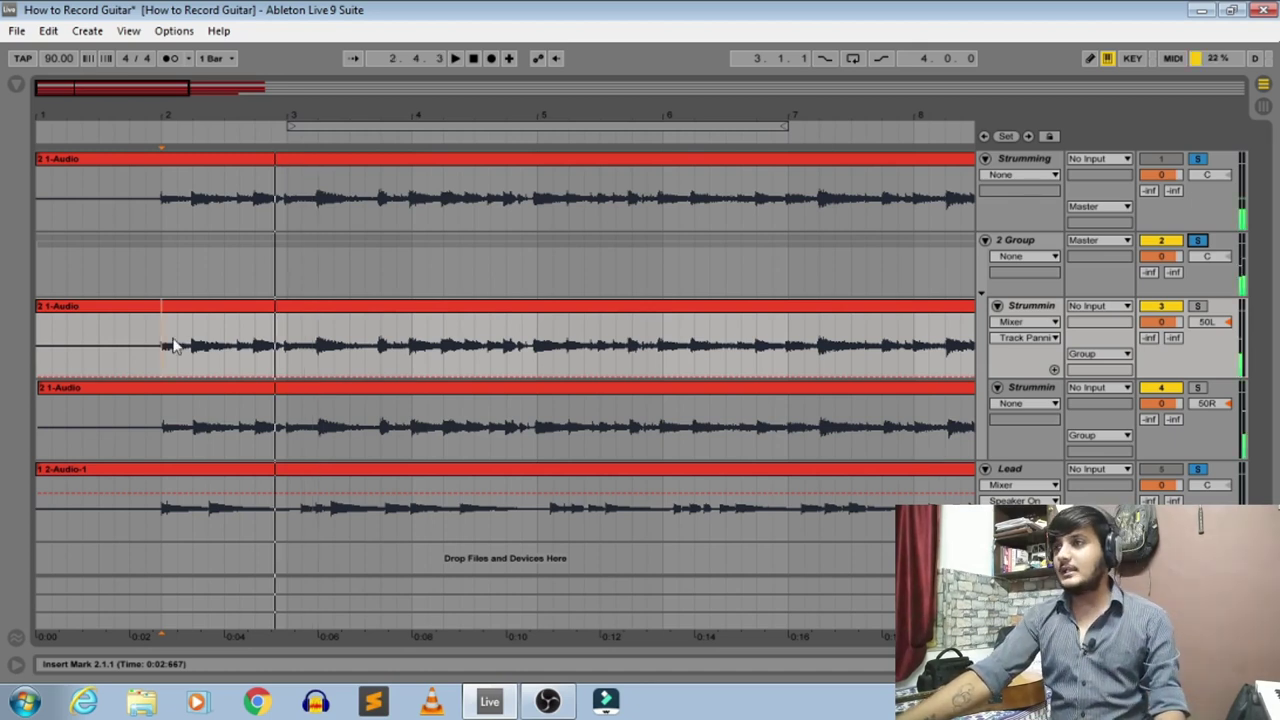
# - Set the volume of 2 Group and both Strumming copies inside it to -5 dB and play the mix
pyautogui.click(1145, 256)
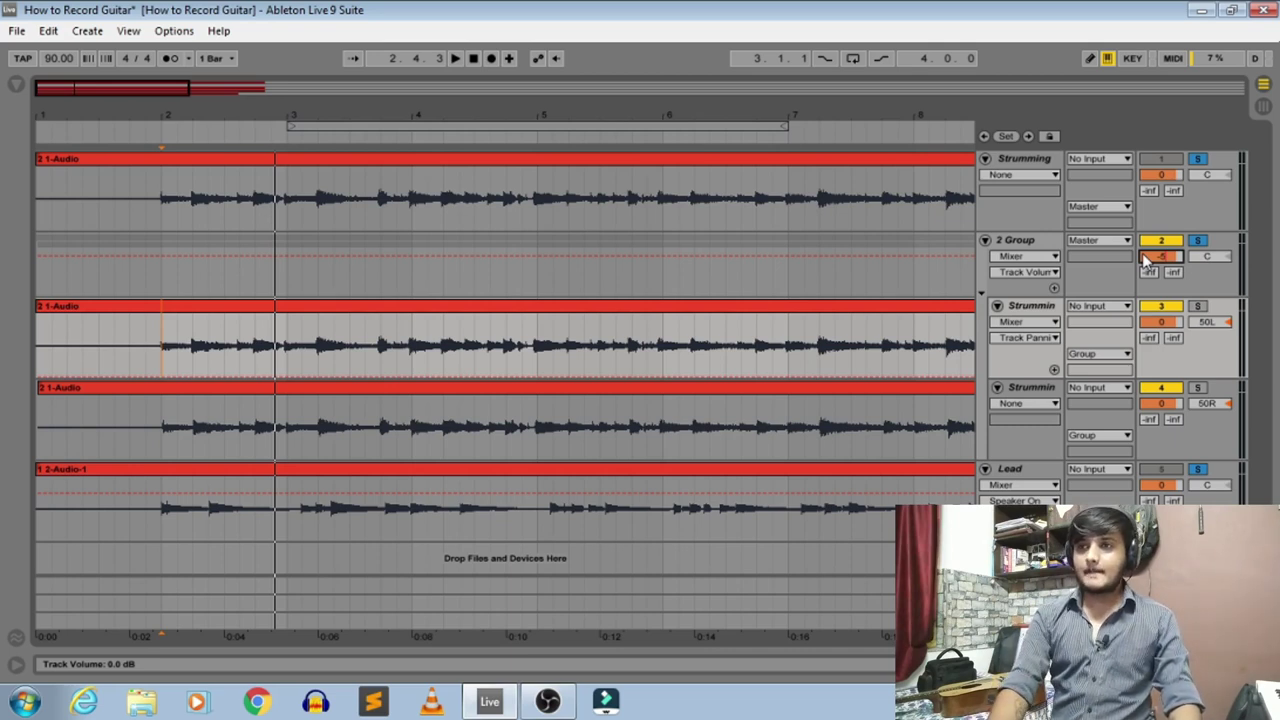
pyautogui.press('Return')
pyautogui.press('space')
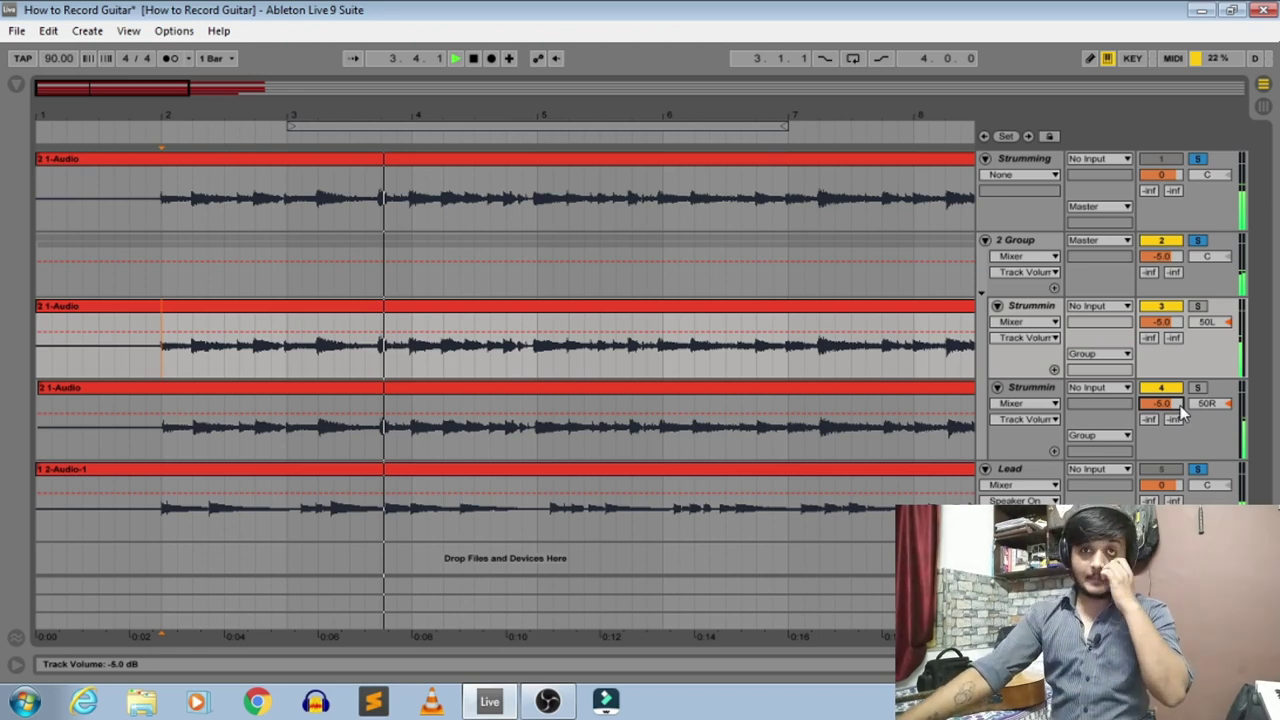
# - Set the insert marker at 2.1.1 on the Lead track and select that track
pyautogui.click(248, 510)
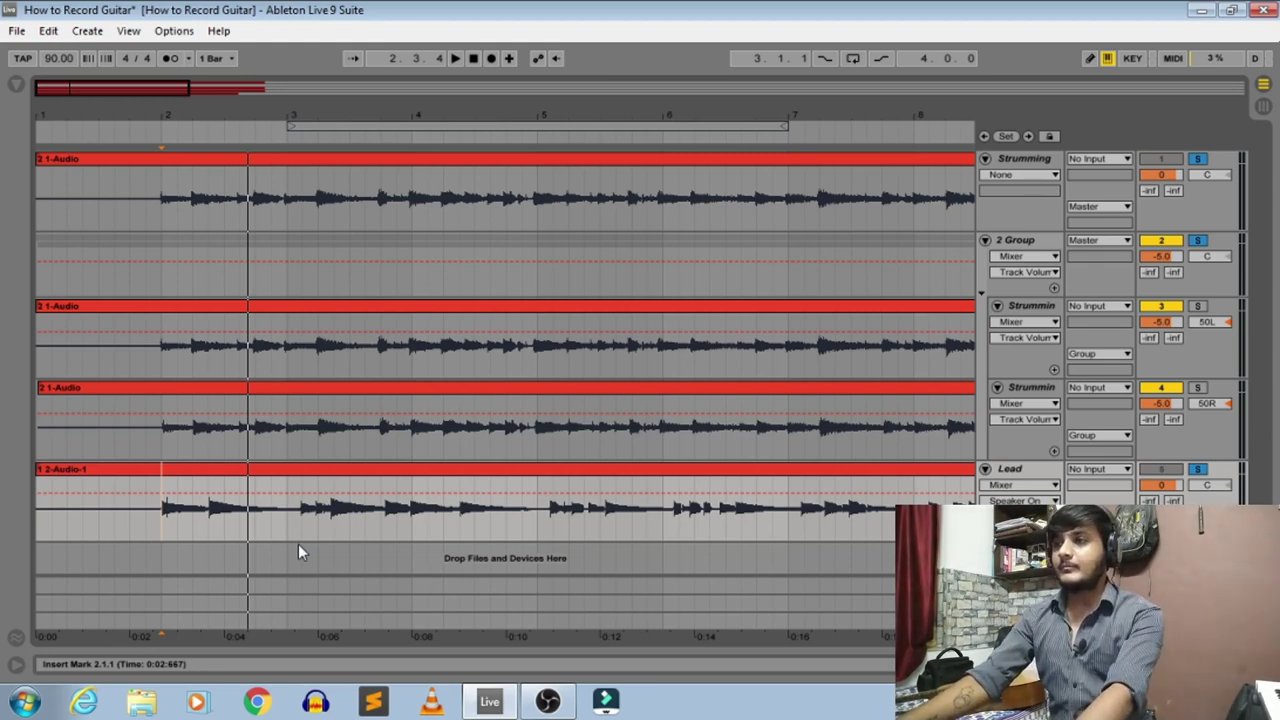
pyautogui.click(1020, 470)
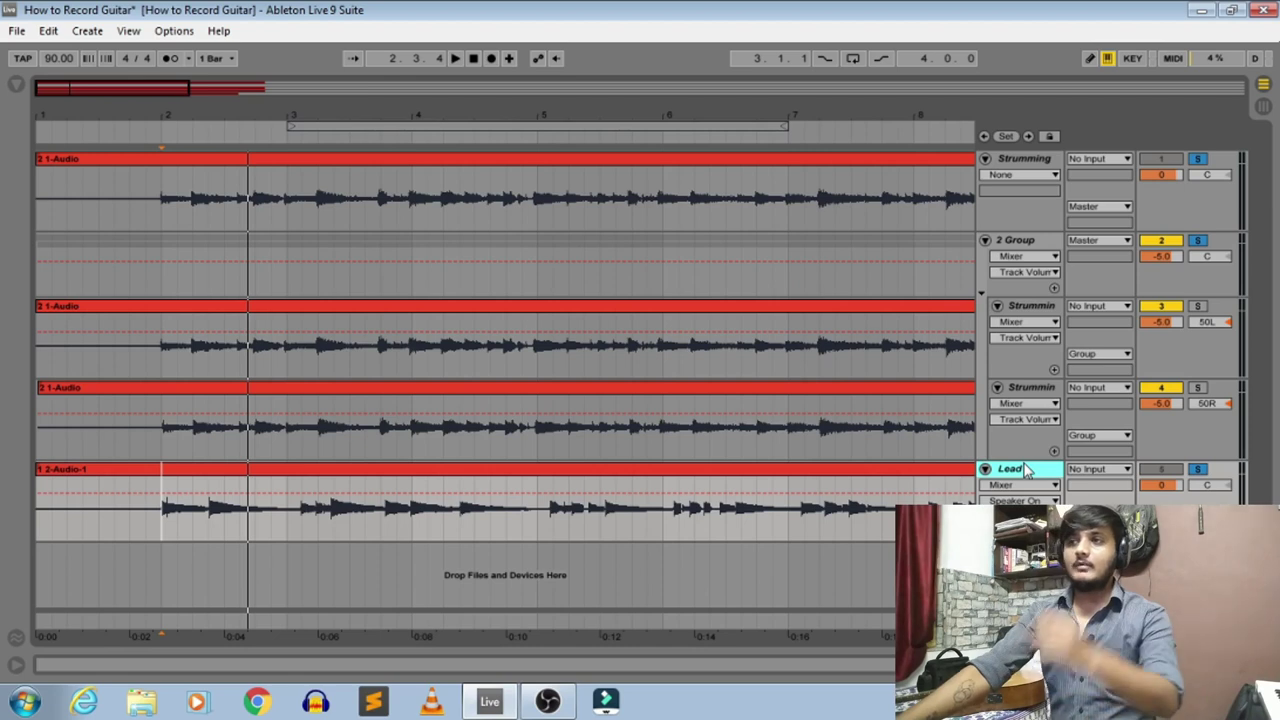